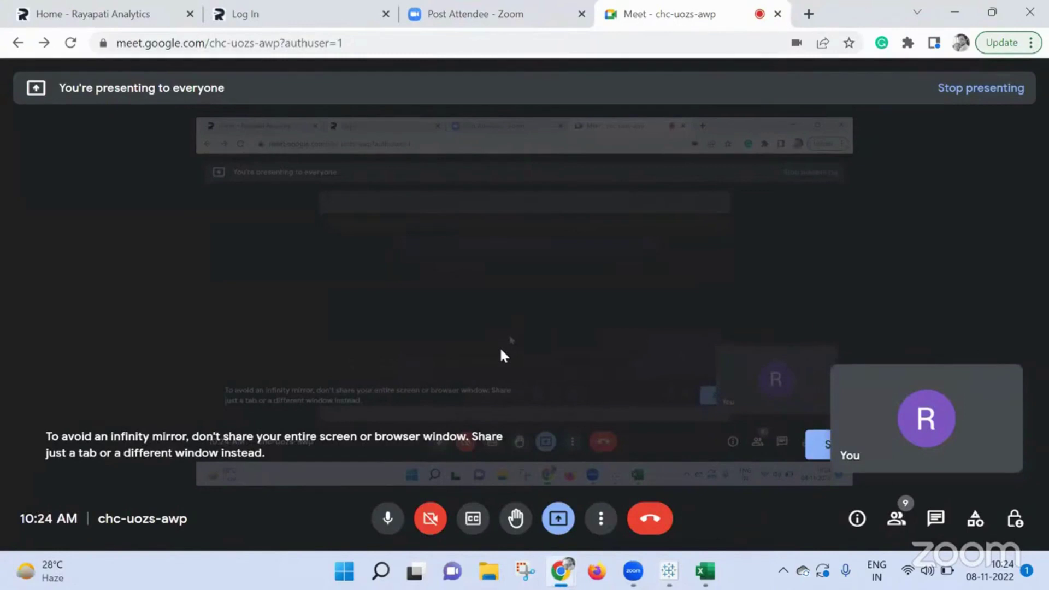
# - Open the Google Meet presentation options to stop sharing your screen
pyautogui.click(558, 518)
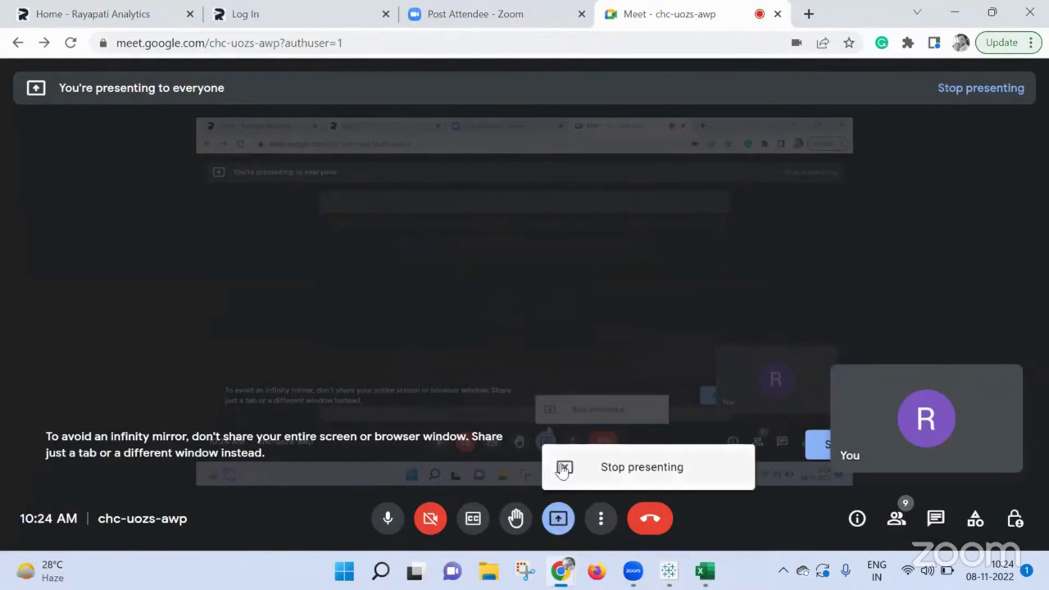
# - Stop presenting your own screen so the other participant's Tableau share is visible
pyautogui.click(586, 444)
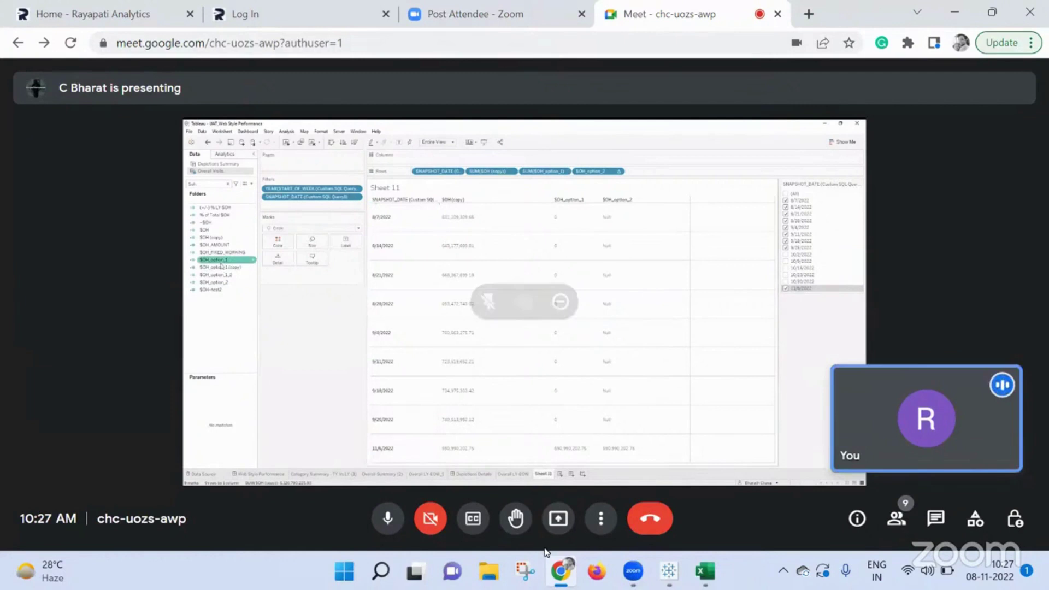
# - Present your entire screen in Meet, then switch to Tableau Public and select Calculation1
pyautogui.click(558, 519)
pyautogui.click(663, 412)
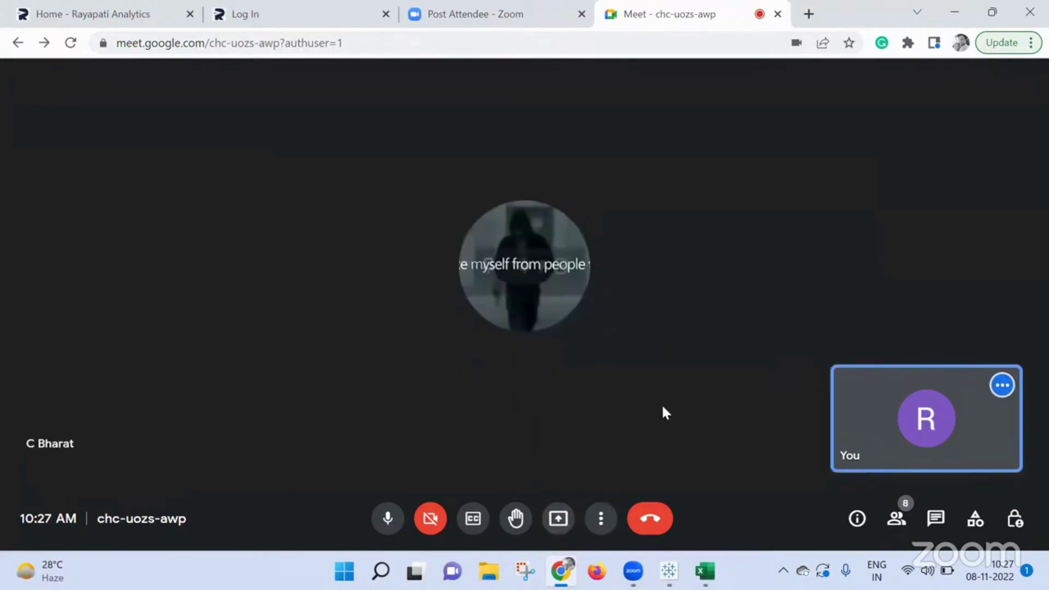
pyautogui.click(571, 522)
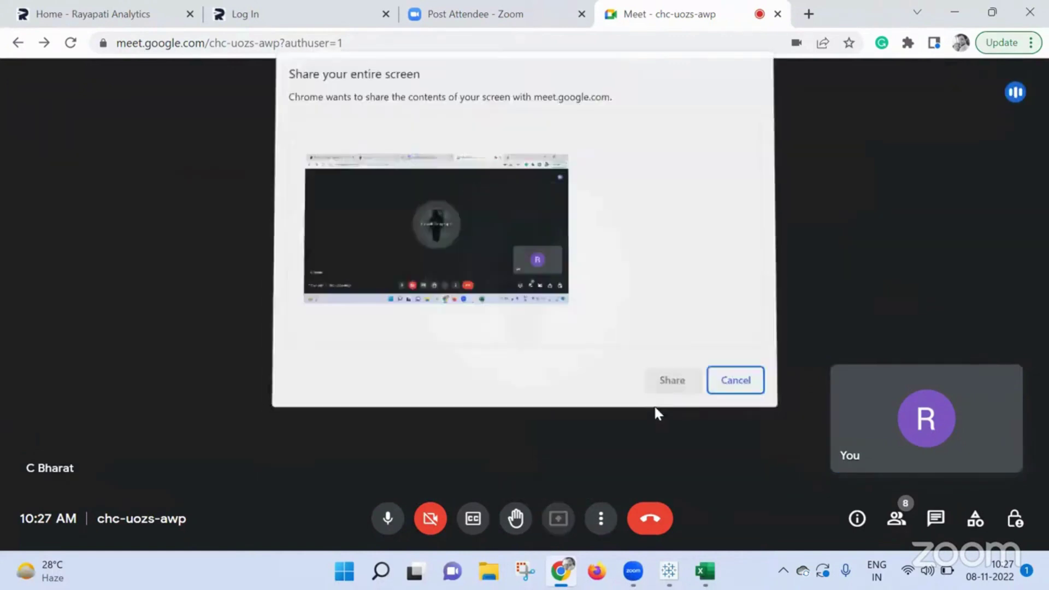
pyautogui.click(424, 215)
pyautogui.click(673, 381)
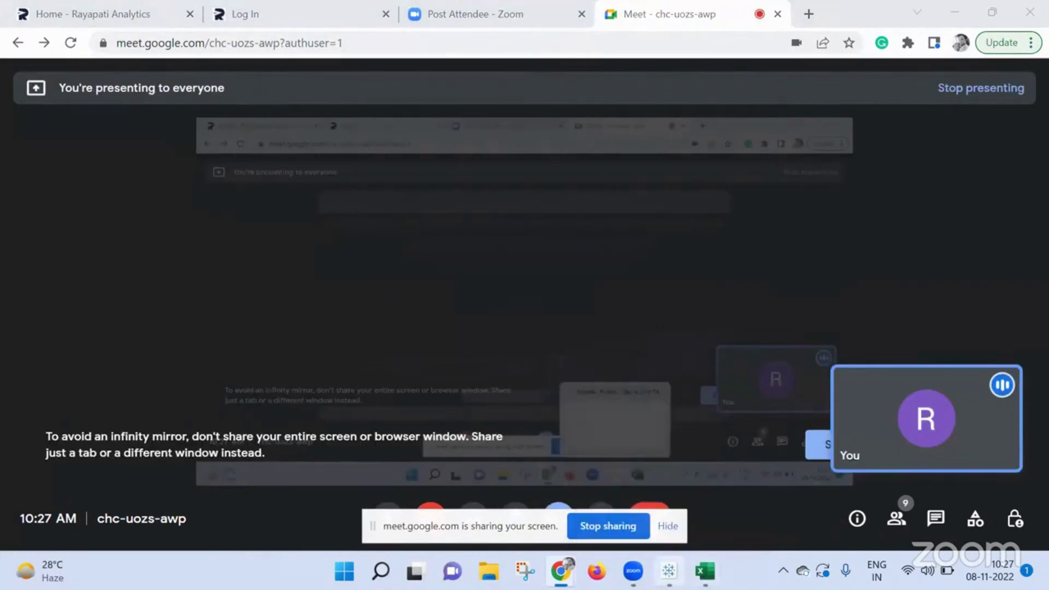
pyautogui.click(668, 571)
pyautogui.click(59, 173)
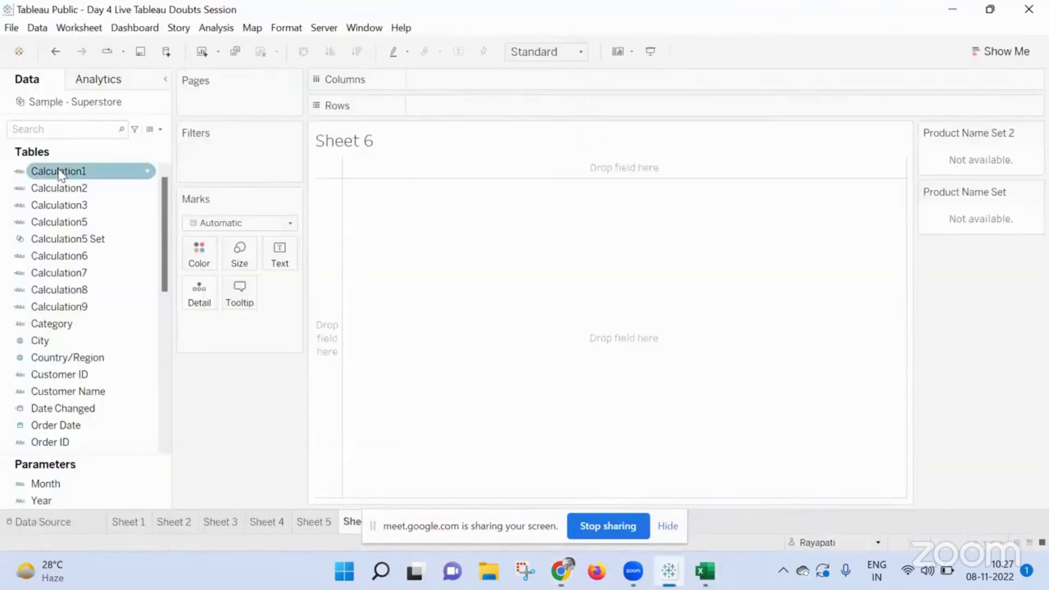
# - Dismiss the screen-sharing notice and create a new blank worksheet, Sheet 7
pyautogui.click(662, 533)
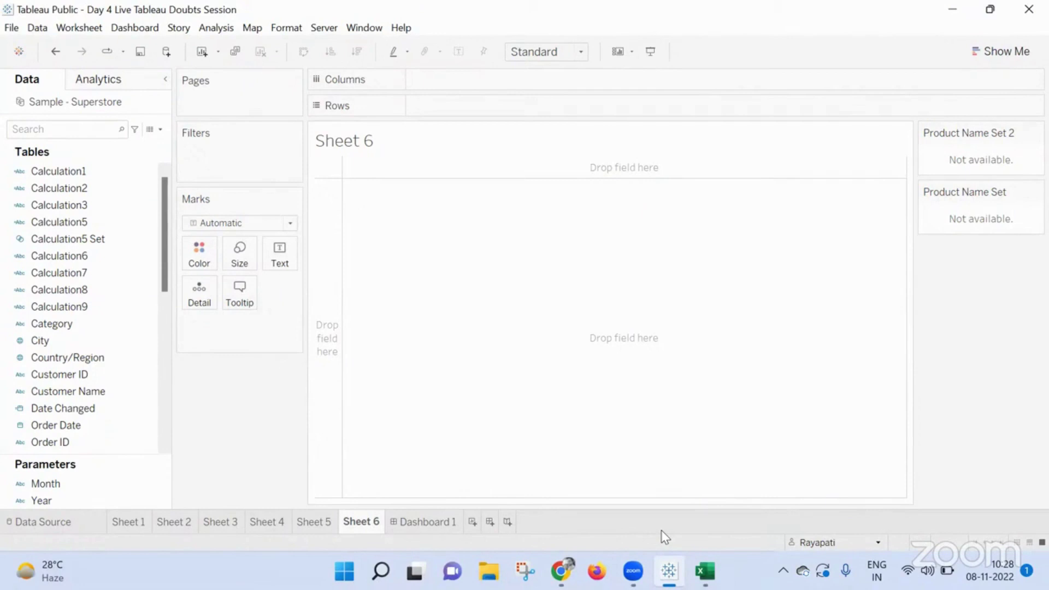
pyautogui.click(472, 521)
pyautogui.scroll(-5, 75, 290)
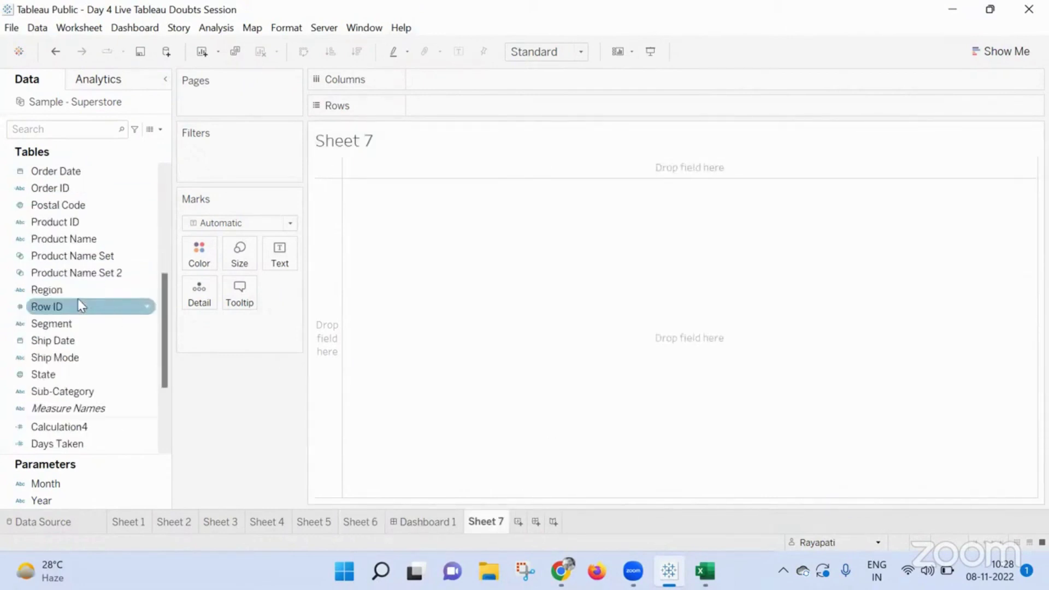
pyautogui.click(78, 292)
pyautogui.click(123, 222)
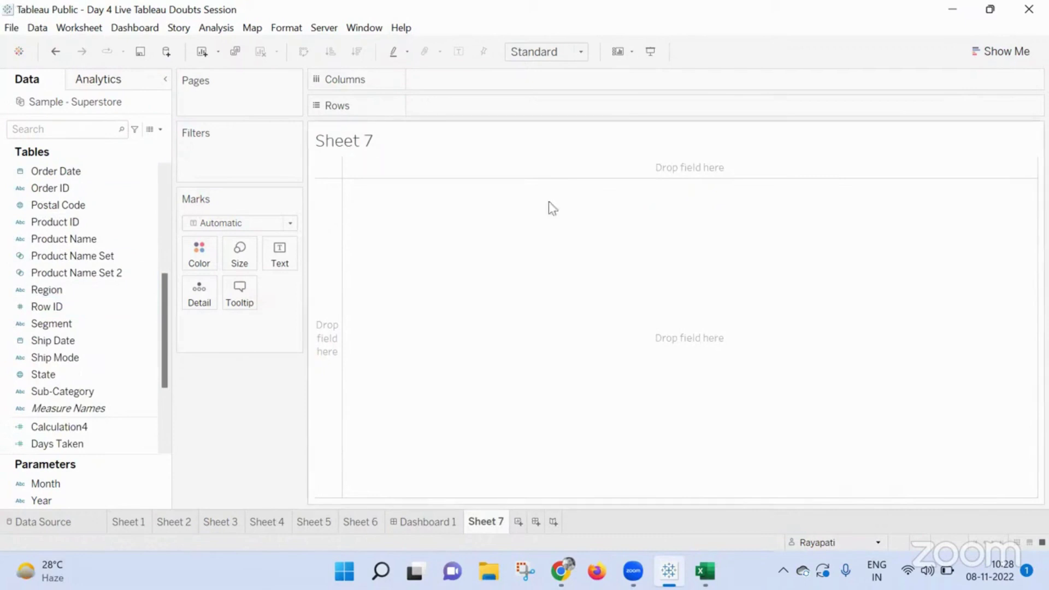
# - Look through the Analysis menu and the Order Date field's options, then reopen Analysis
pyautogui.click(223, 31)
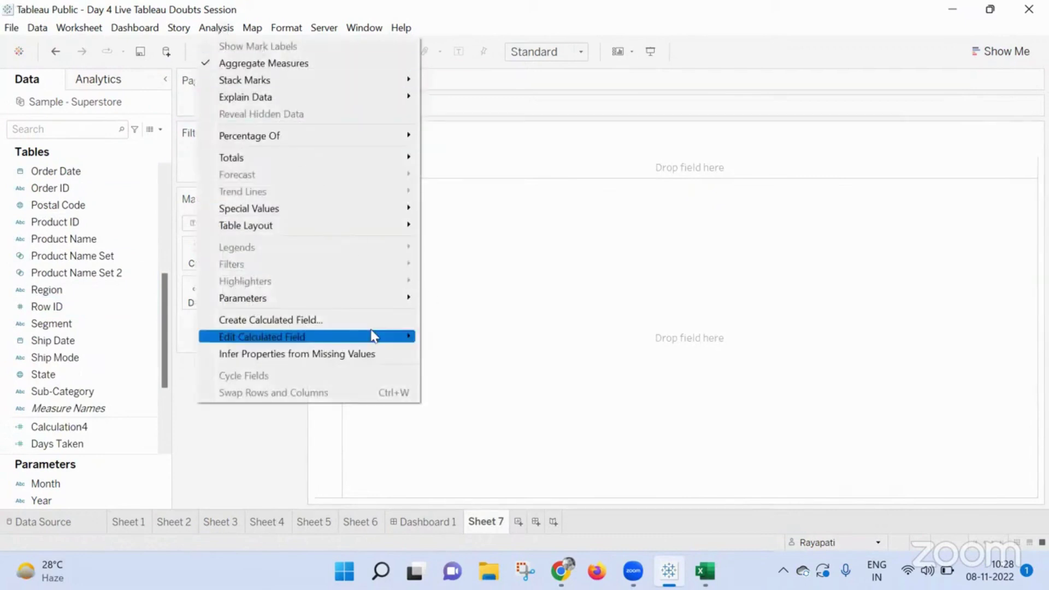
pyautogui.click(673, 192)
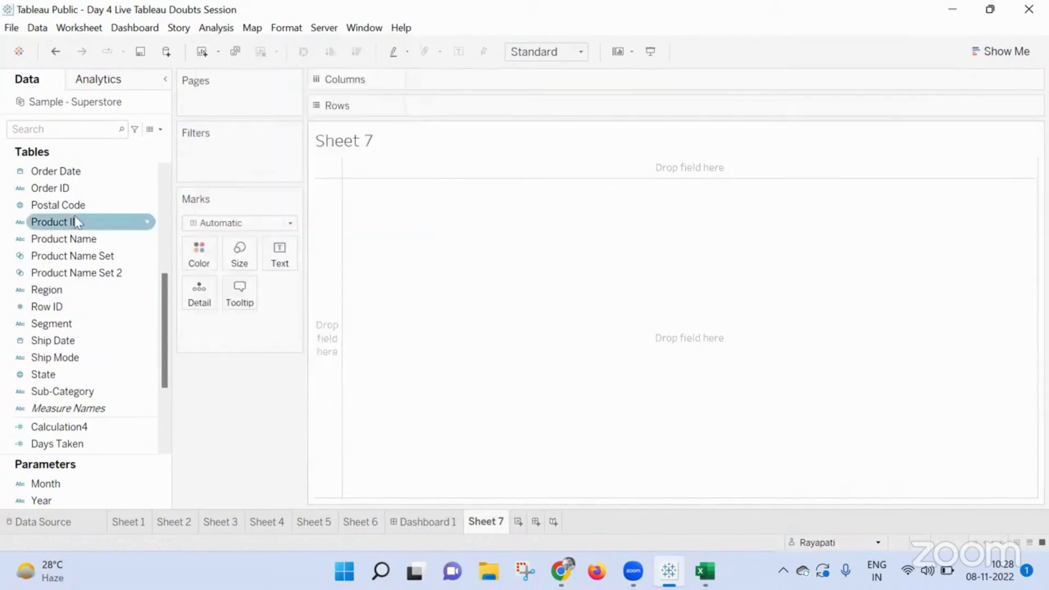
pyautogui.click(71, 172)
pyautogui.rightClick(71, 174)
pyautogui.moveTo(164, 298)
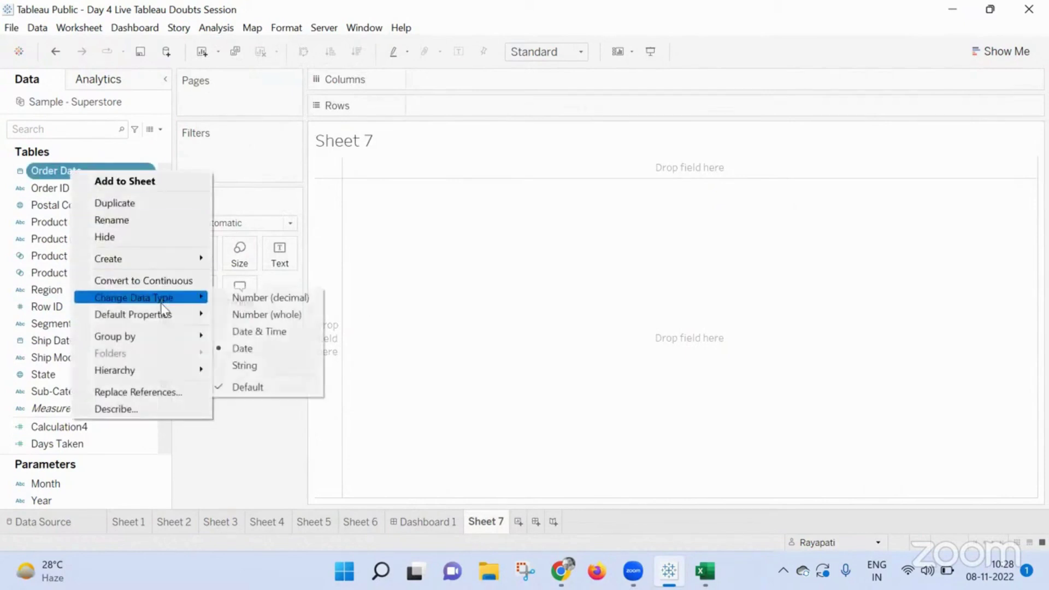
pyautogui.click(436, 199)
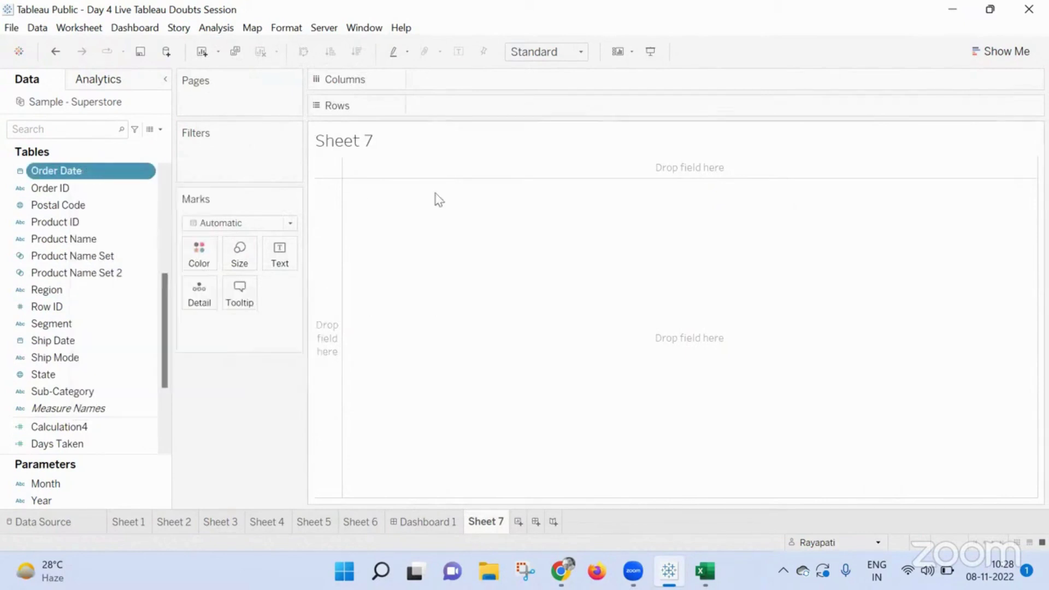
pyautogui.click(213, 28)
# - Create a new calculated field and begin a { FIXED [Order Date]: expression
pyautogui.click(357, 322)
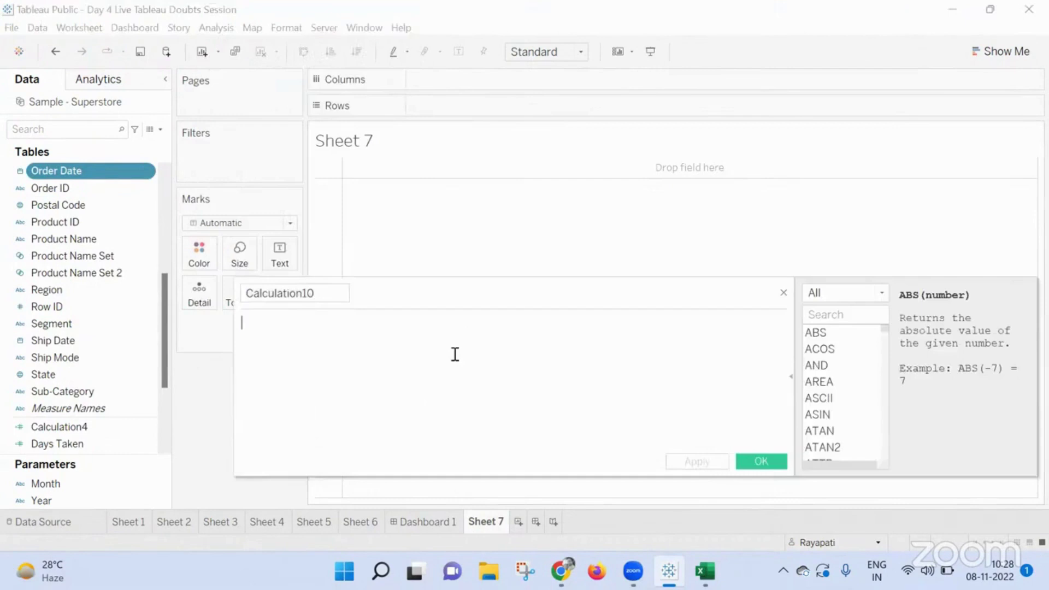
pyautogui.write('{ FIXED Ord')
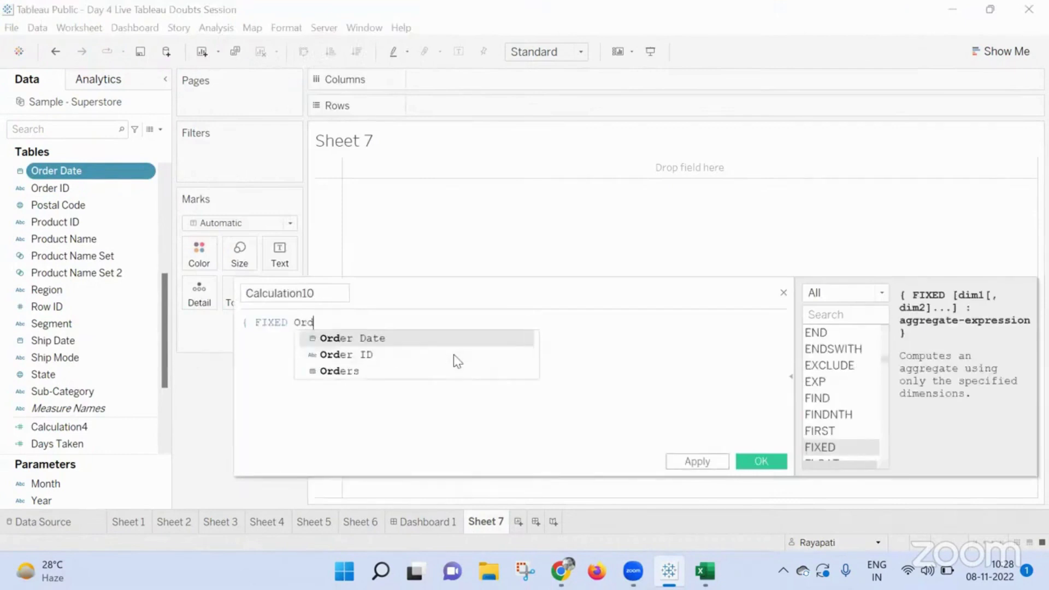
pyautogui.press('Return')
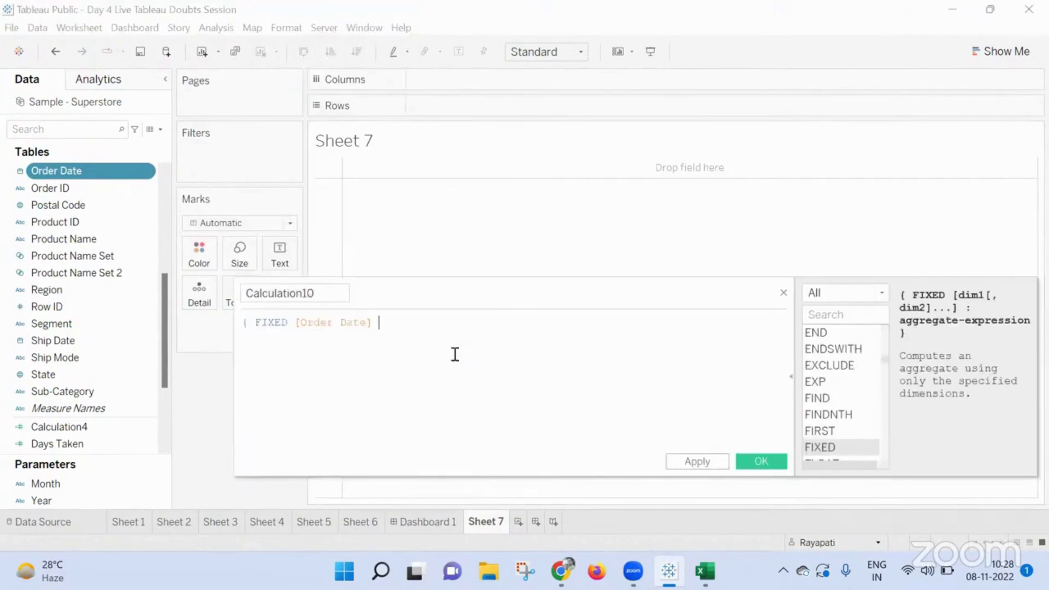
pyautogui.write(':')
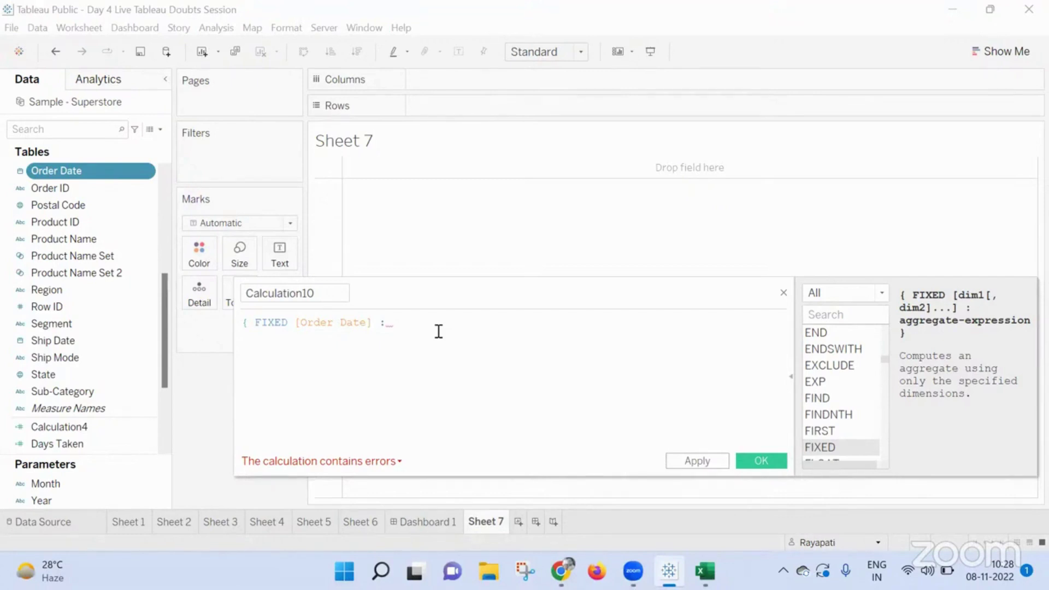
# - Replace the formula in Calculation10 with MAX([Order Date])
pyautogui.hotkey('ctrl', 'a')
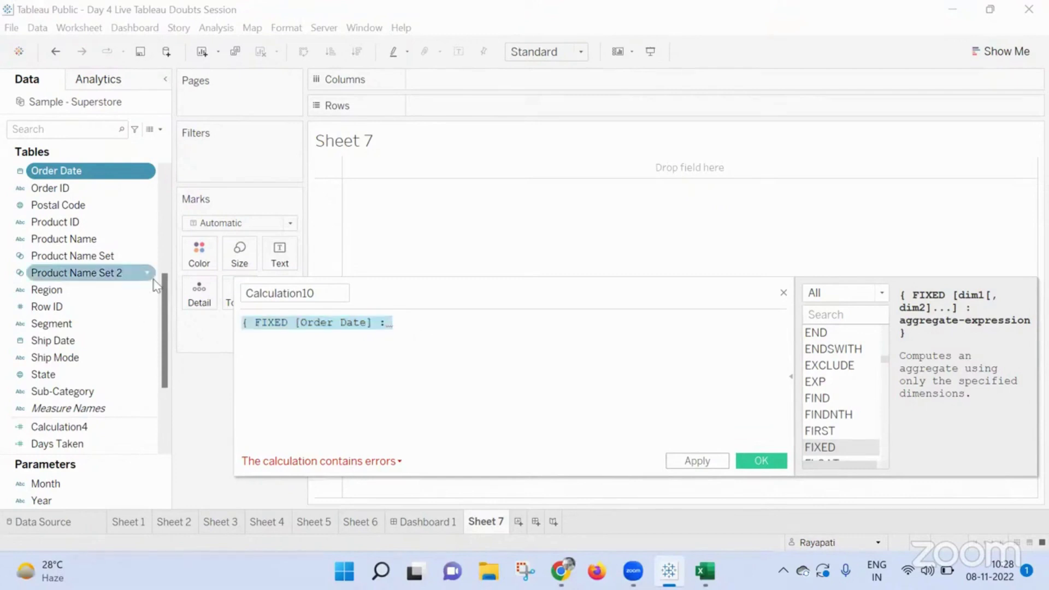
pyautogui.press('BackSpace')
pyautogui.write('max')
pyautogui.press('Return')
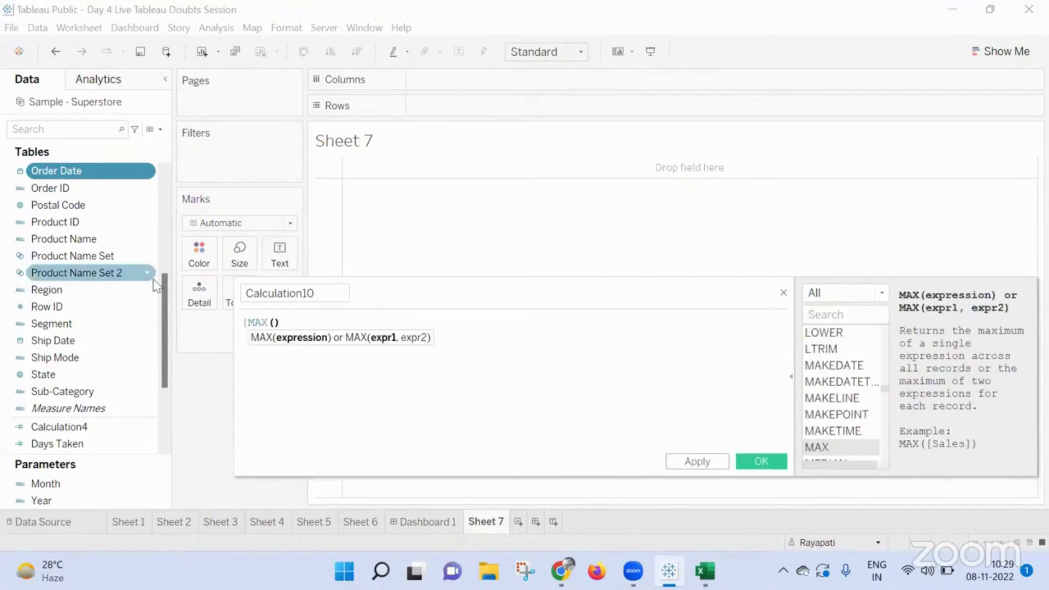
pyautogui.write('ord')
pyautogui.press('Return')
pyautogui.write(')')
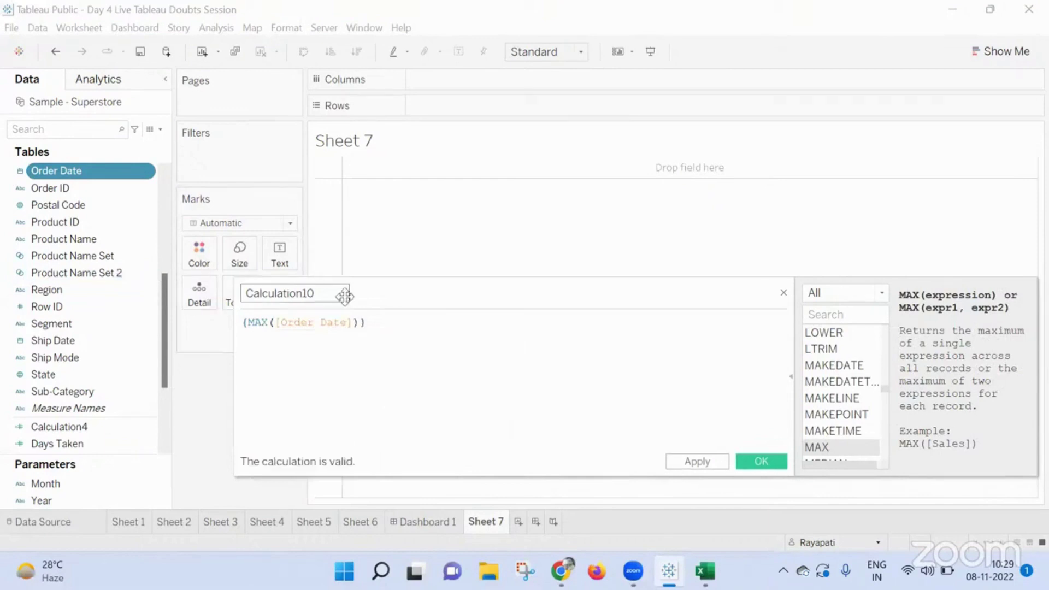
# - Save Calculation10, add it to Sheet 7, and show a YEAR(Calculation10) filter
pyautogui.click(696, 461)
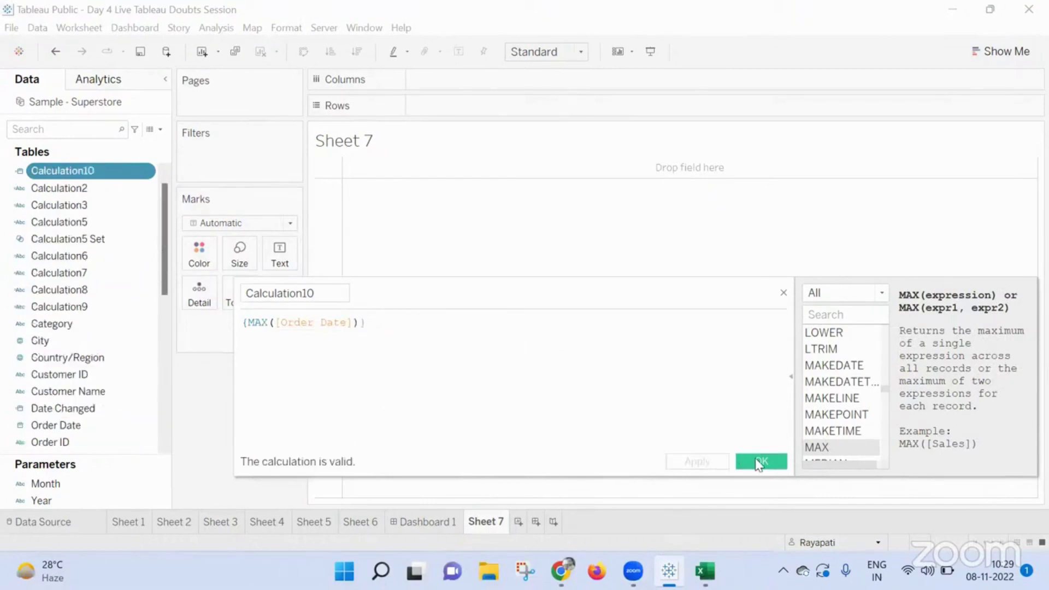
pyautogui.click(759, 462)
pyautogui.rightClick(64, 171)
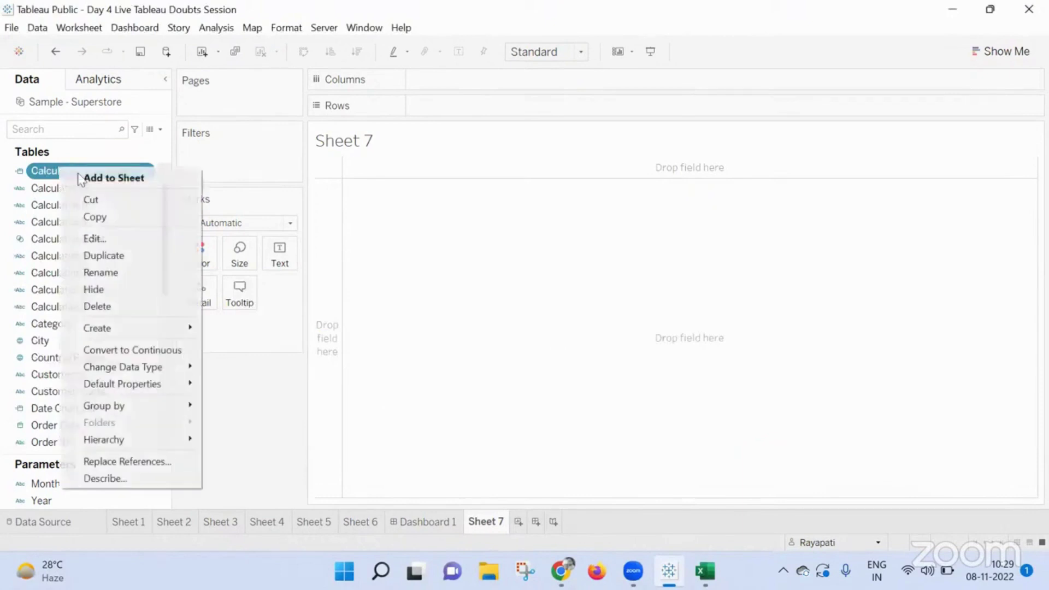
pyautogui.click(93, 178)
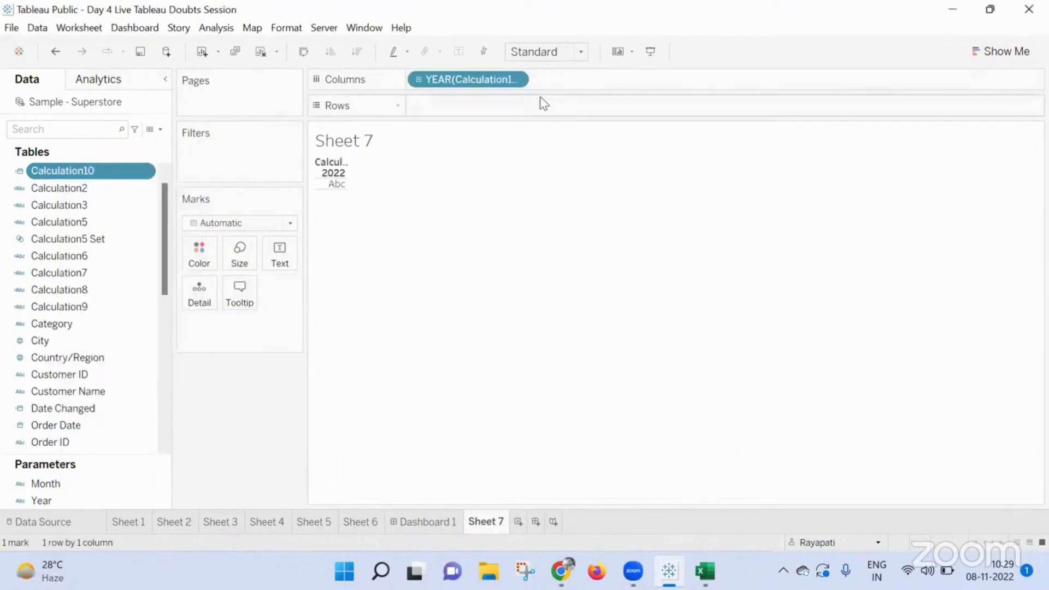
pyautogui.rightClick(483, 83)
pyautogui.click(542, 39)
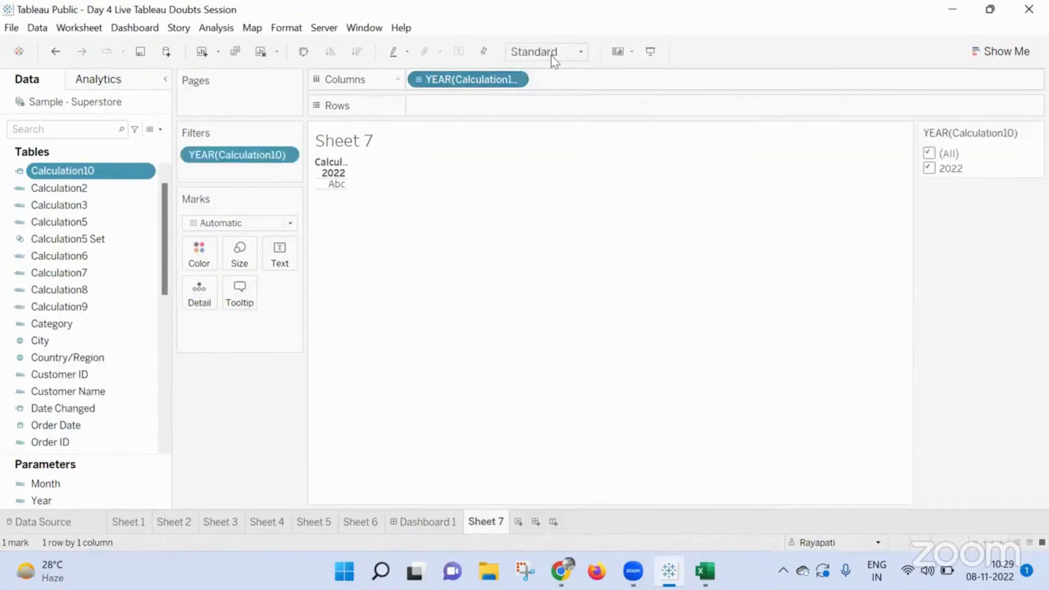
# - Make Calculation10 a discrete exact date and drag the year filter off the sheet
pyautogui.rightClick(452, 80)
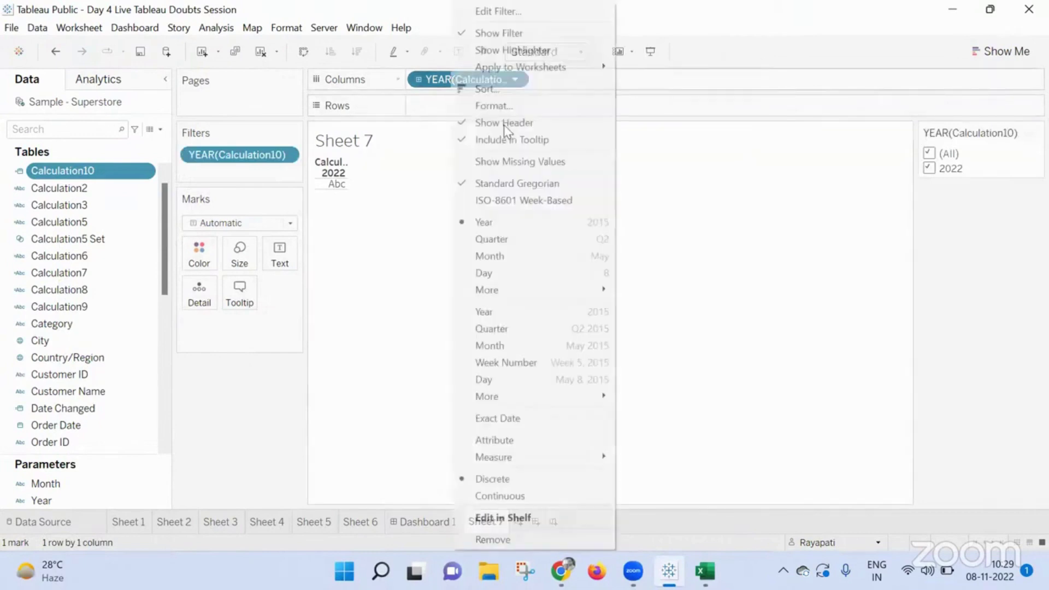
pyautogui.click(527, 418)
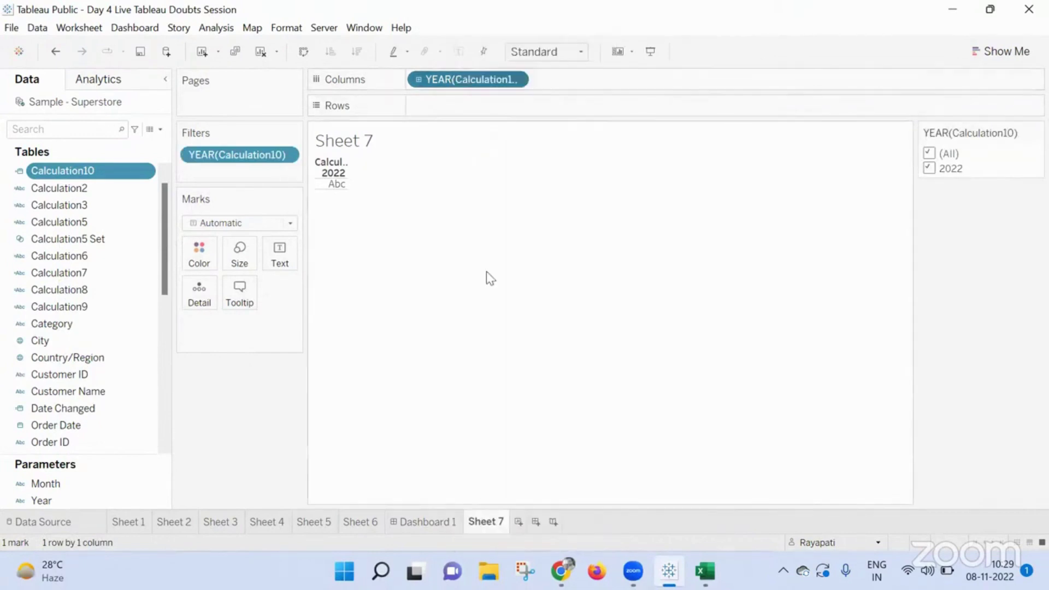
pyautogui.rightClick(440, 79)
pyautogui.click(546, 519)
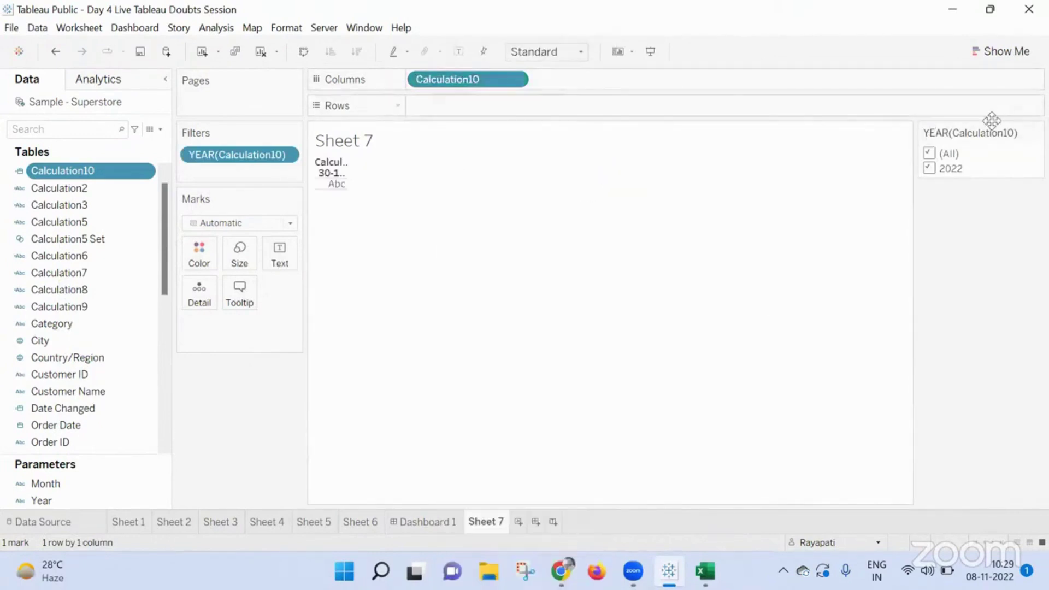
pyautogui.moveTo(206, 157); pyautogui.dragTo(429, 70)
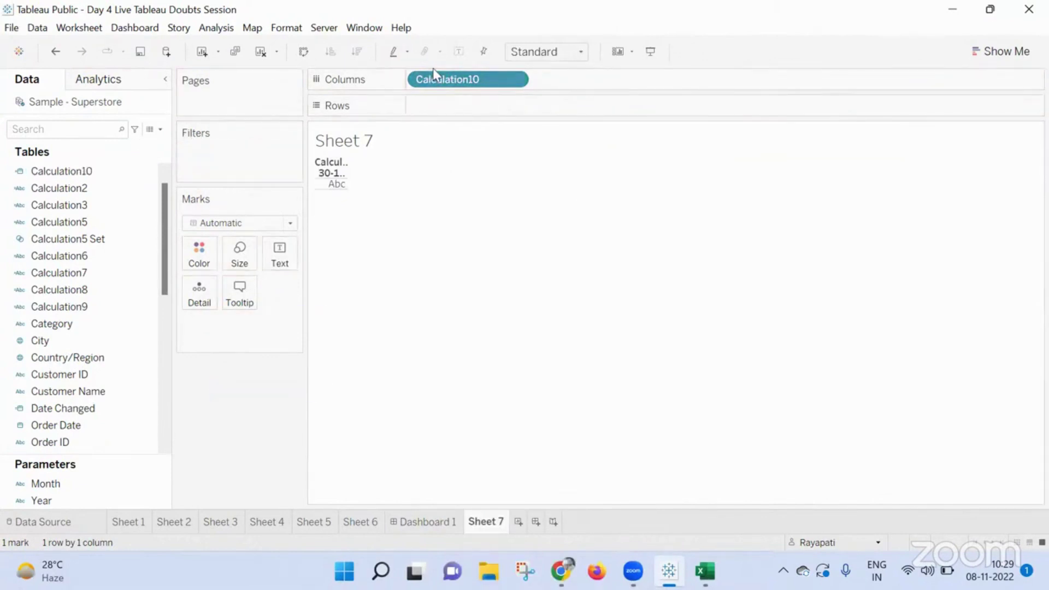
pyautogui.rightClick(442, 82)
pyautogui.press('Escape')
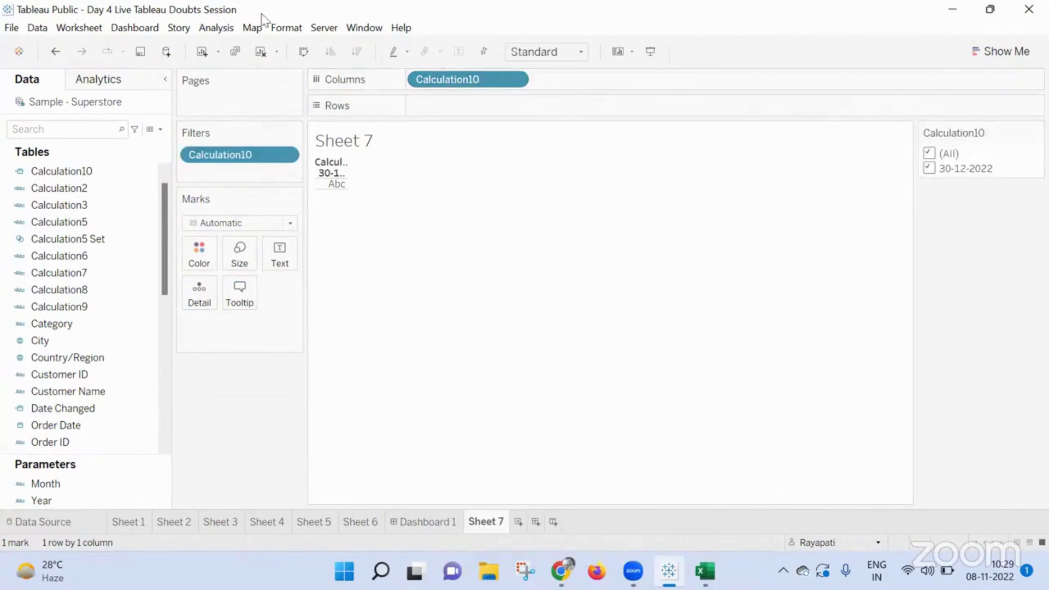
# - Create Calculation11 as IF [Order Date] = [Calculation10] THEN [Sales] END and apply it
pyautogui.click(215, 28)
pyautogui.click(267, 335)
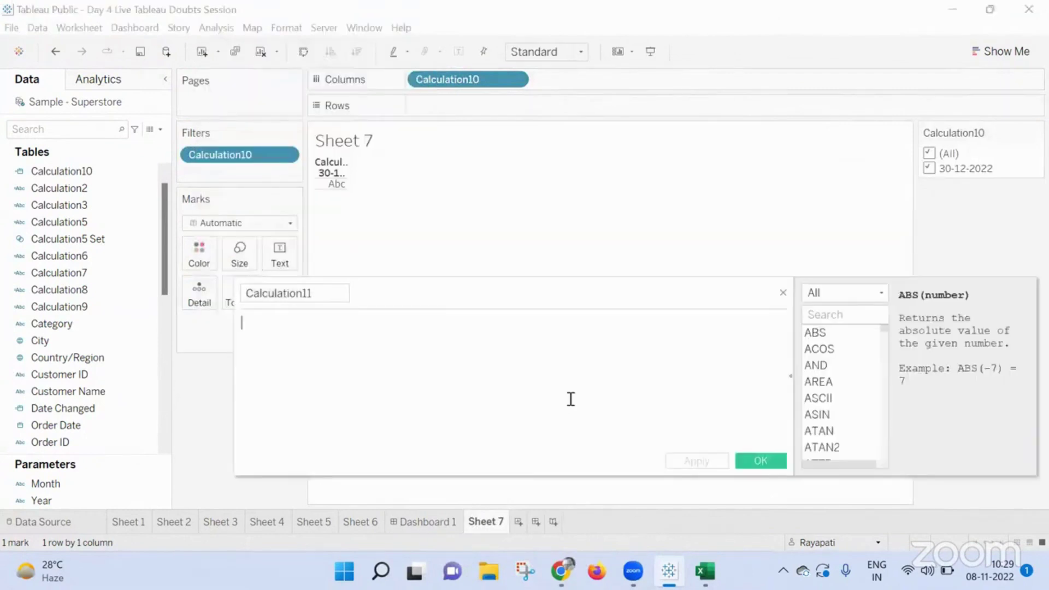
pyautogui.write('If ')
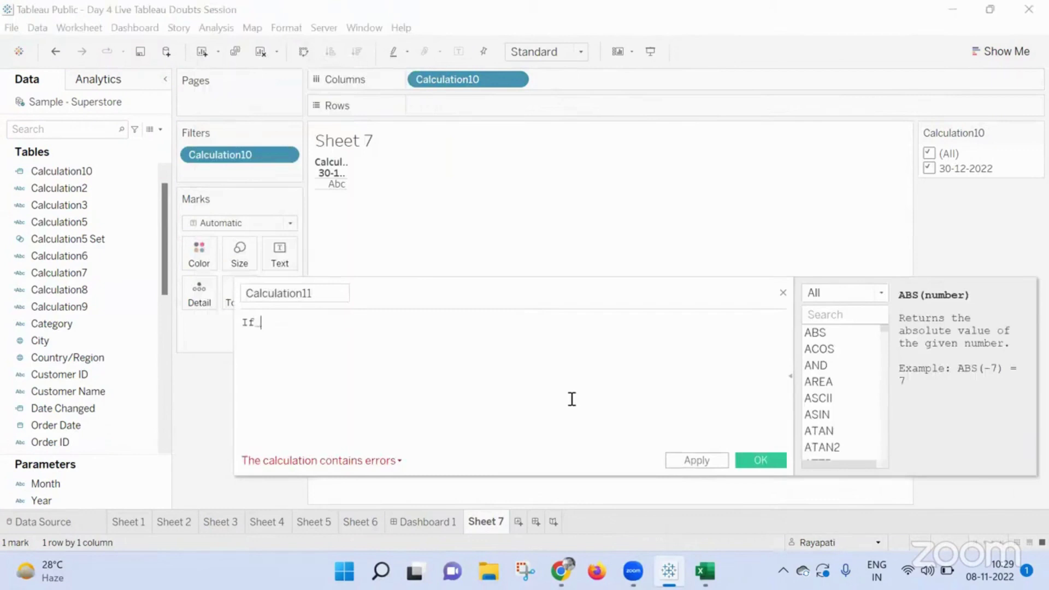
pyautogui.write('[Ord')
pyautogui.press('Return')
pyautogui.write('= ')
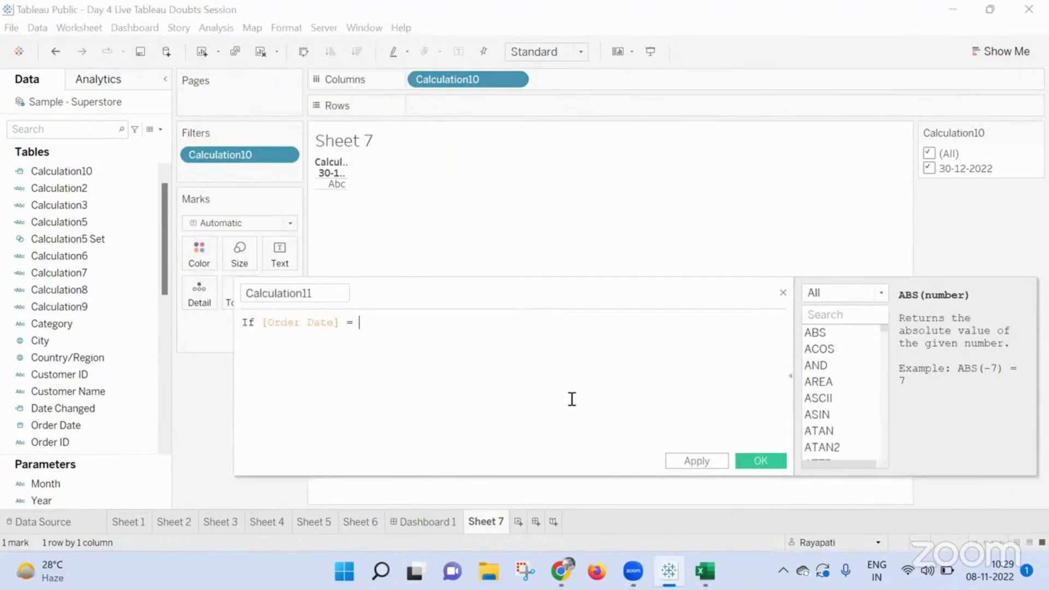
pyautogui.write('MAX')
pyautogui.press('Return')
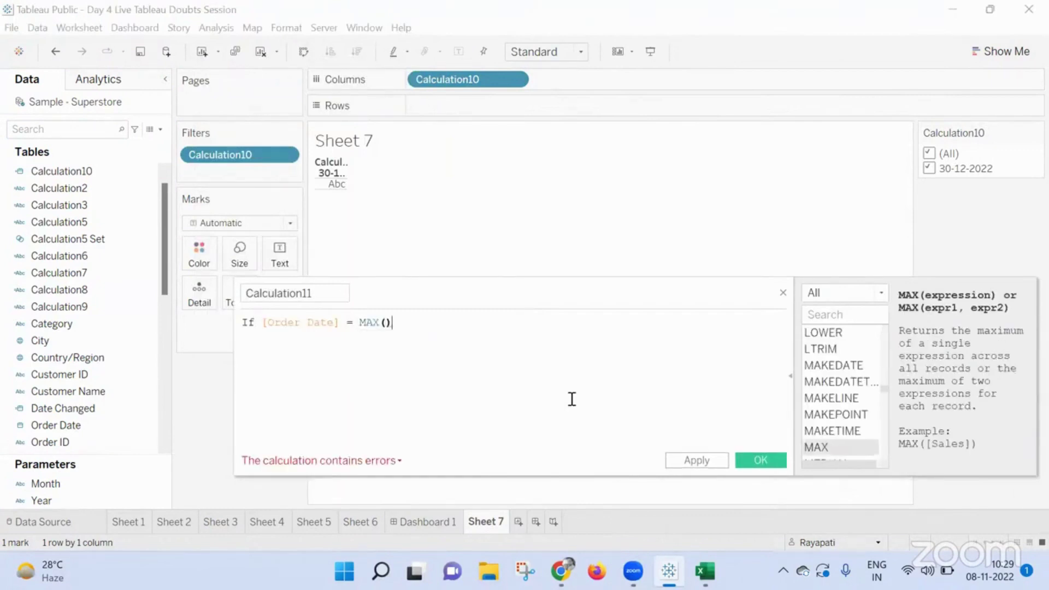
pyautogui.press('BackSpace')
pyautogui.press('BackSpace')
pyautogui.press('BackSpace')
pyautogui.press('BackSpace')
pyautogui.write('cal')
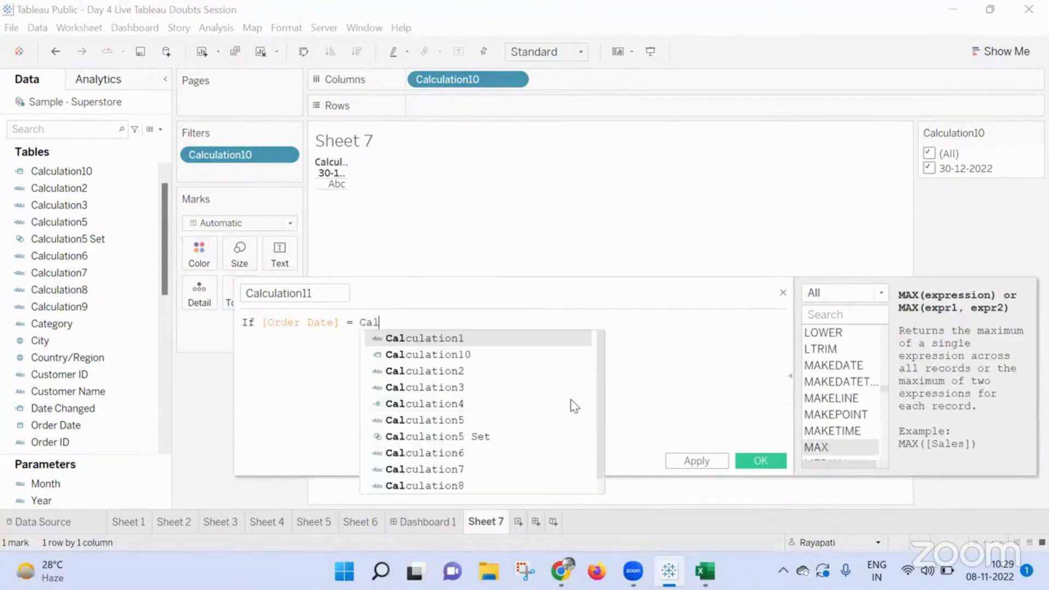
pyautogui.click(512, 356)
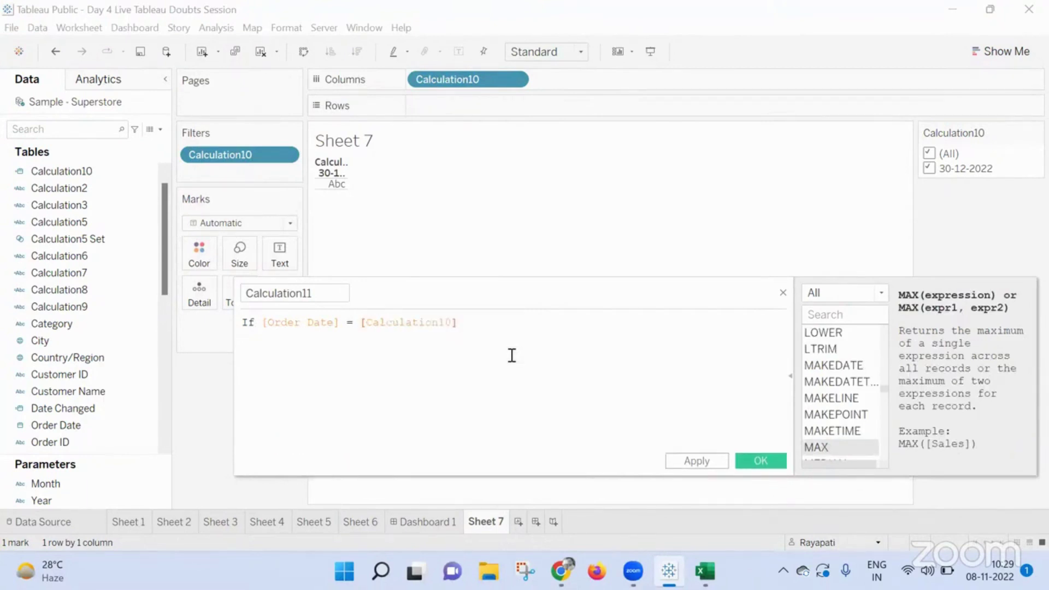
pyautogui.write('Then')
pyautogui.write(' [')
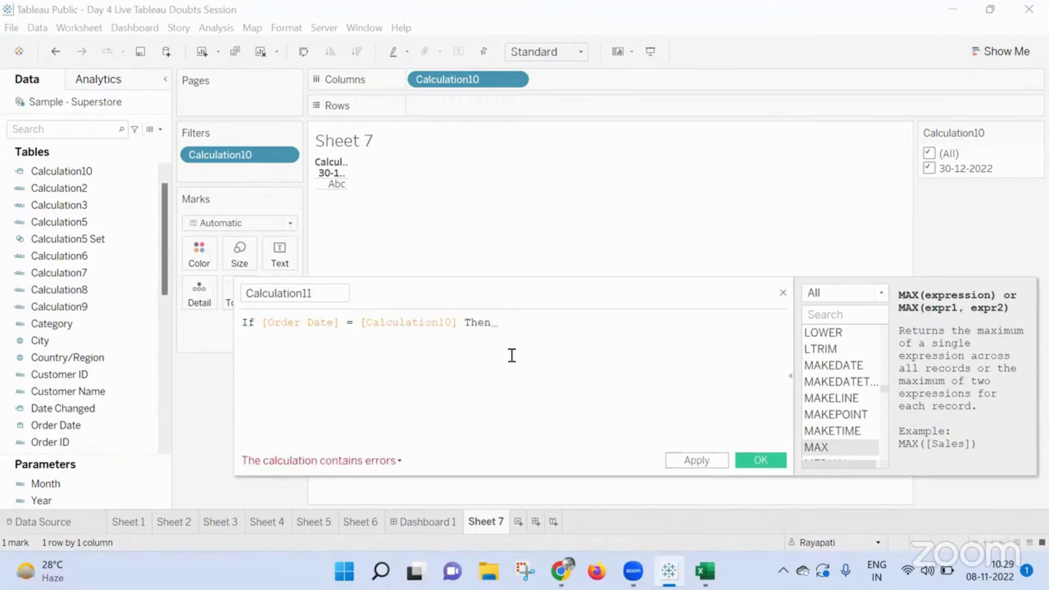
pyautogui.write('Sal')
pyautogui.press('Return')
pyautogui.write('End')
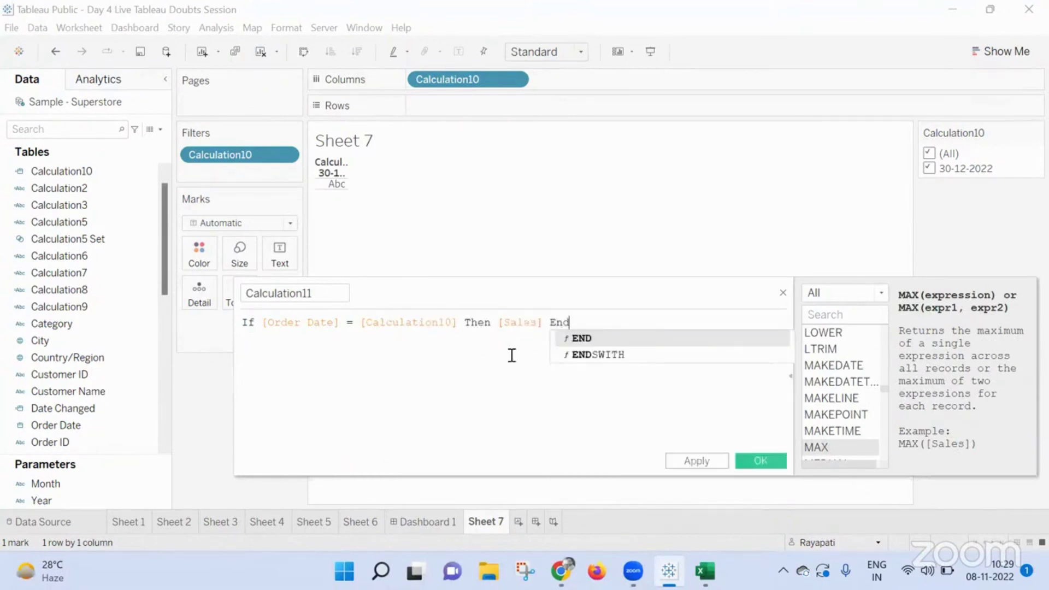
pyautogui.click(712, 462)
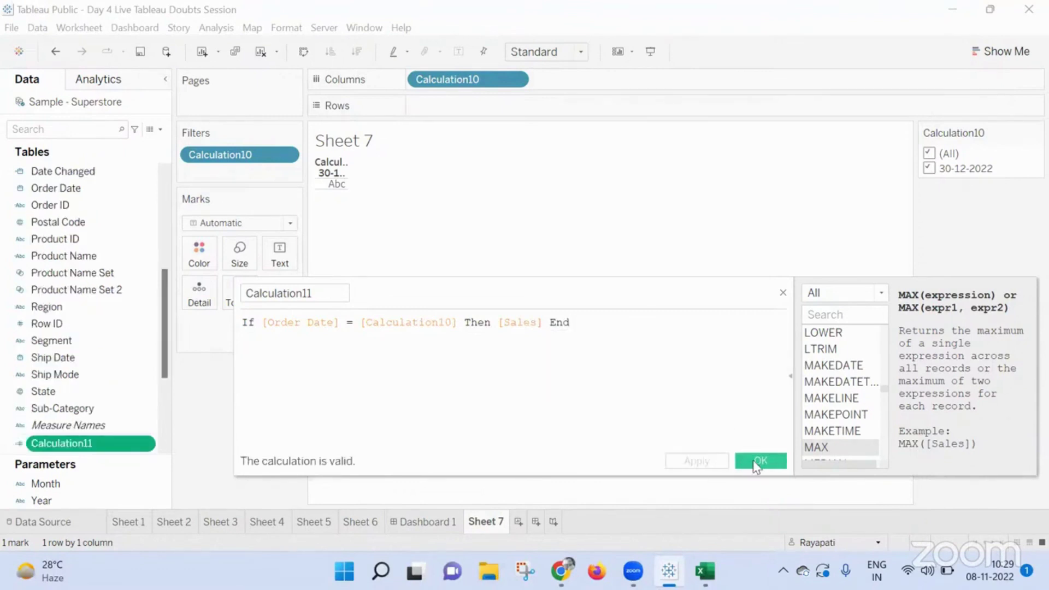
pyautogui.click(757, 462)
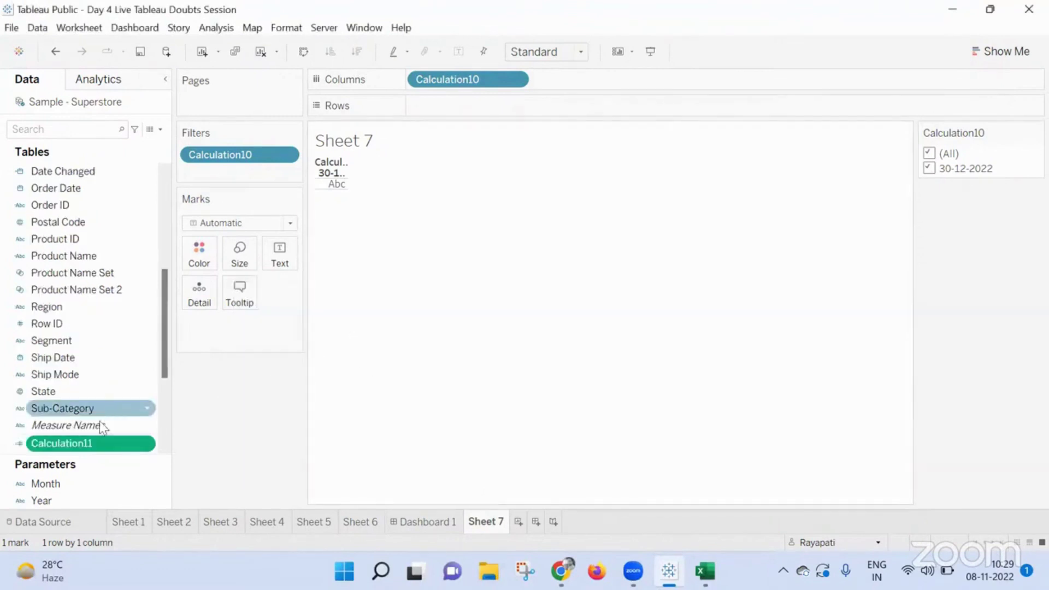
# - Edit Calculation11 to wrap the IF expression in SUM() and apply the change
pyautogui.rightClick(89, 445)
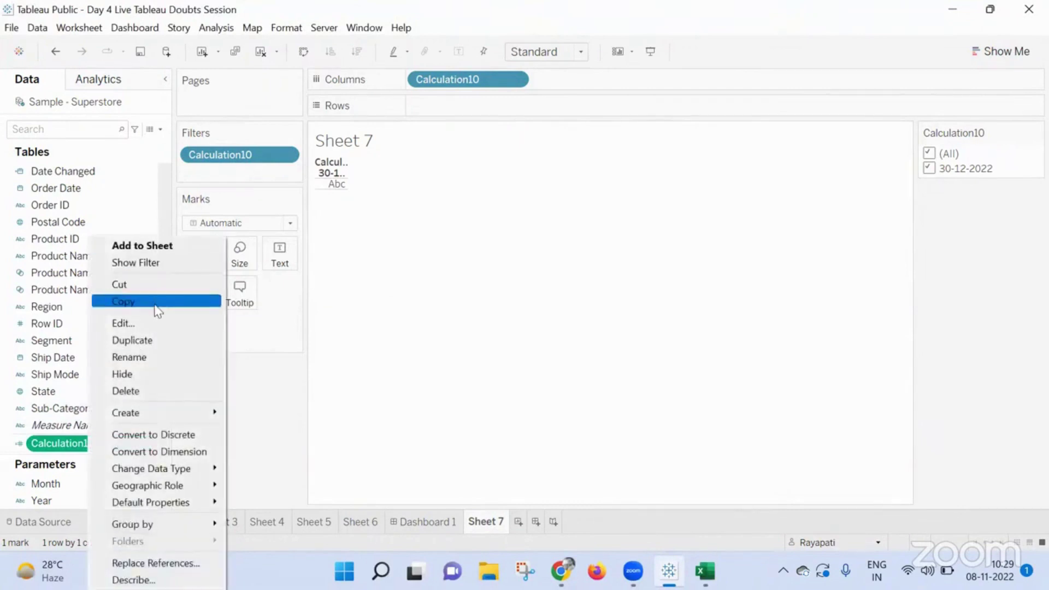
pyautogui.click(157, 322)
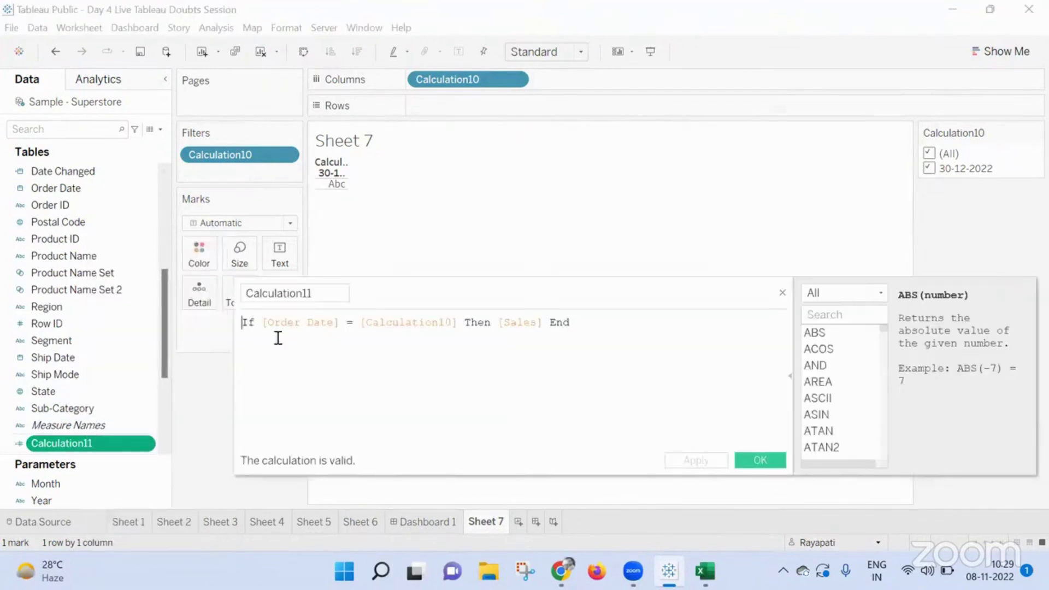
pyautogui.write('(')
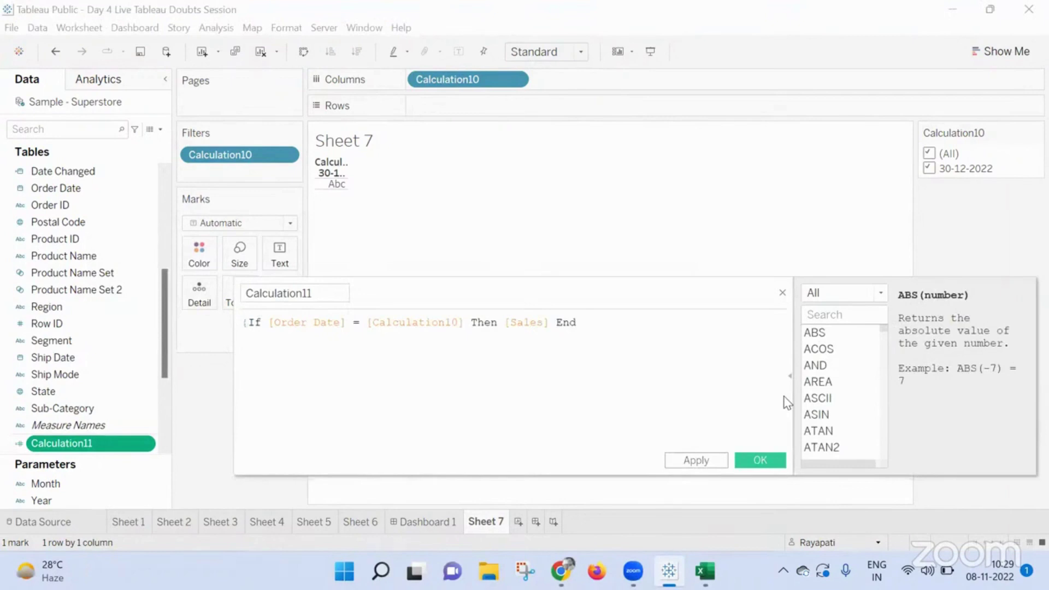
pyautogui.write('Sum(')
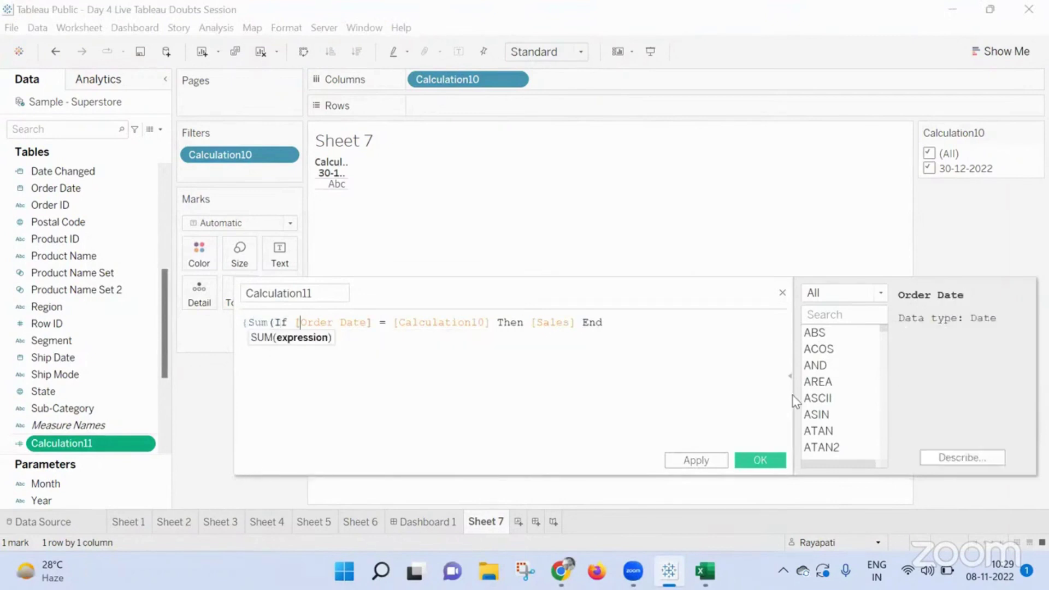
pyautogui.hotkey('ctrl', 'Right')
pyautogui.hotkey('ctrl', 'Right')
pyautogui.hotkey('ctrl', 'Right')
pyautogui.hotkey('ctrl', 'Right')
pyautogui.hotkey('ctrl', 'Right')
pyautogui.hotkey('ctrl', 'Right')
pyautogui.write('))')
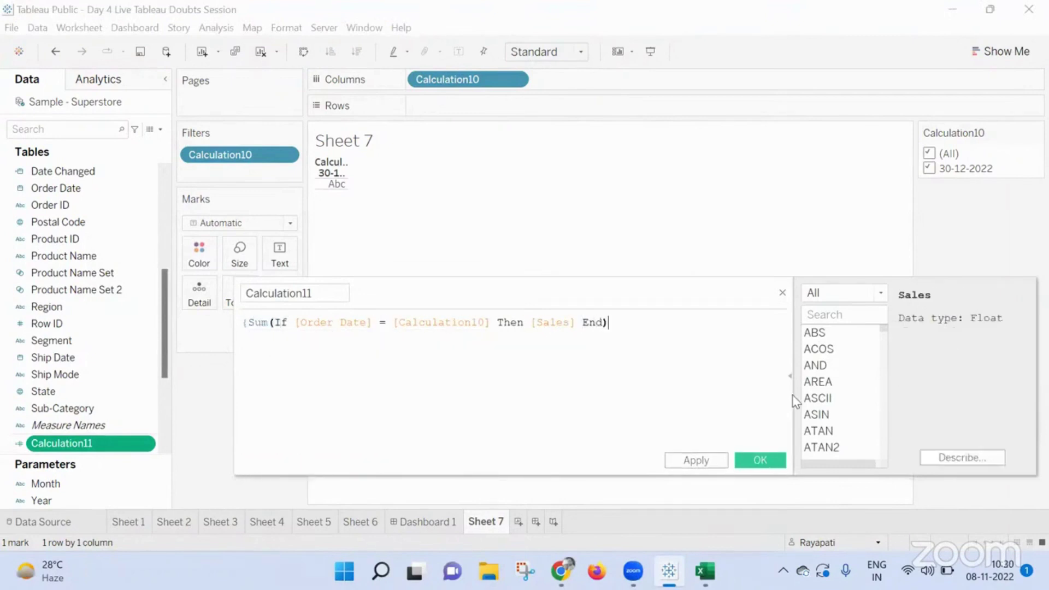
pyautogui.click(698, 460)
# - On a new Sheet 8, put Order Date on Rows as discrete exact dates
pyautogui.click(775, 466)
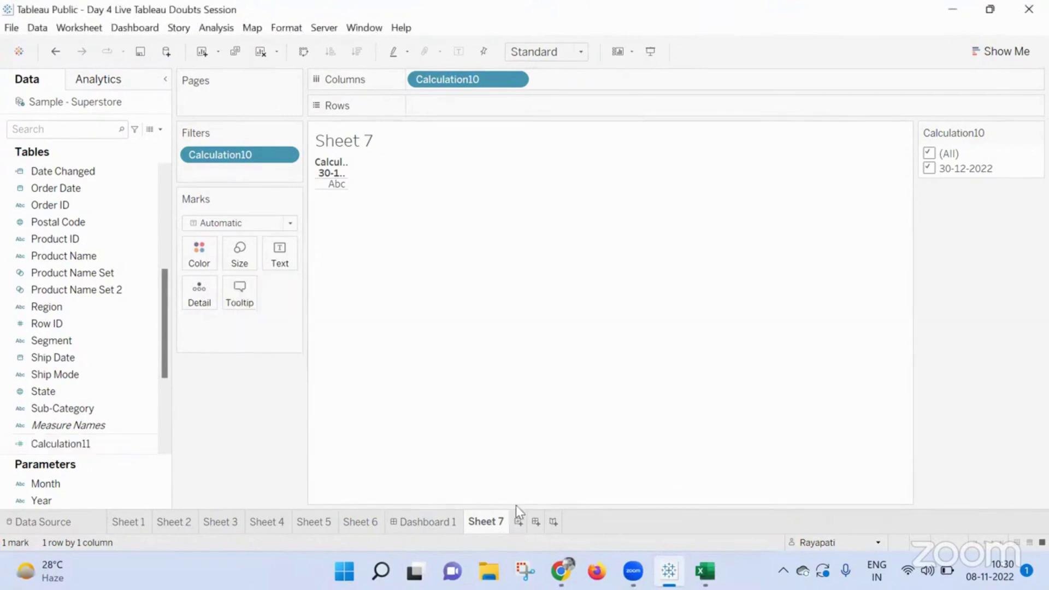
pyautogui.click(518, 521)
pyautogui.moveTo(62, 188); pyautogui.dragTo(492, 106)
pyautogui.rightClick(489, 106)
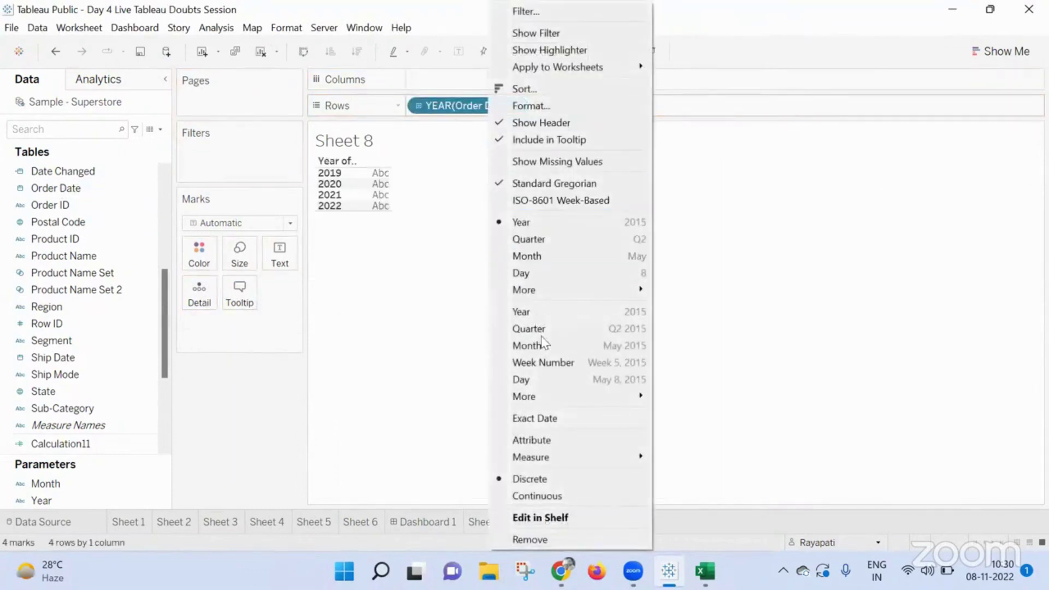
pyautogui.click(560, 420)
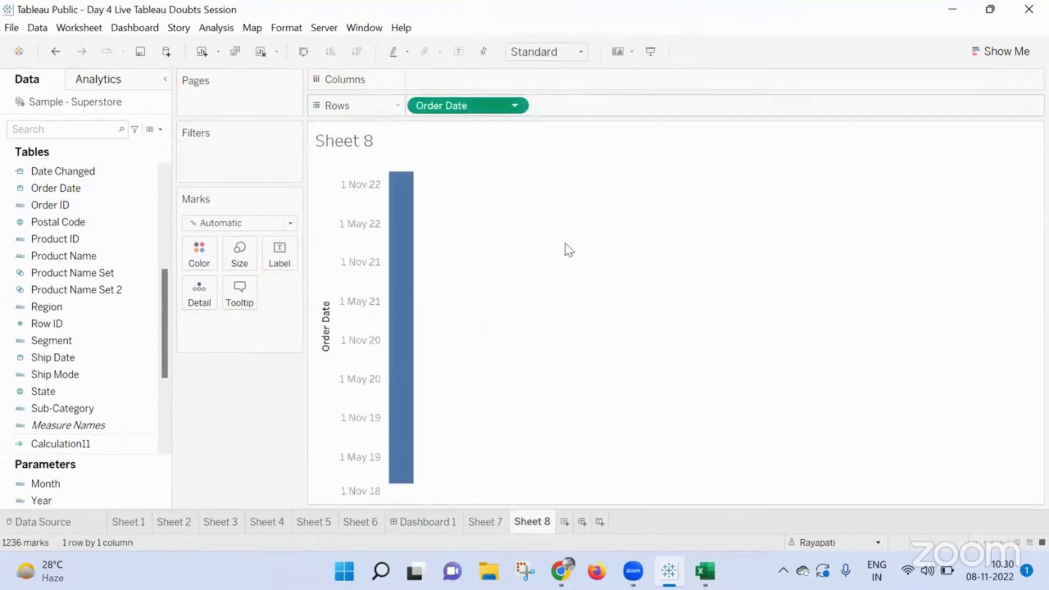
pyautogui.rightClick(465, 106)
pyautogui.click(581, 462)
# - Add Sales to the table and search 'cal' to bring up Calculation11's options
pyautogui.scroll(-3, 90, 311)
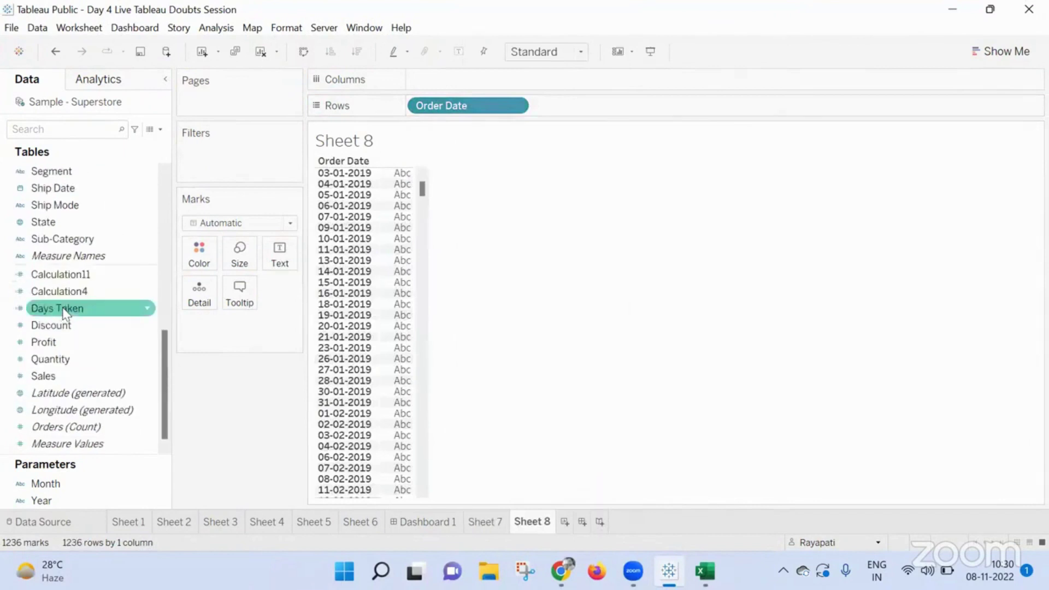
pyautogui.moveTo(41, 377); pyautogui.dragTo(402, 295)
pyautogui.write('c')
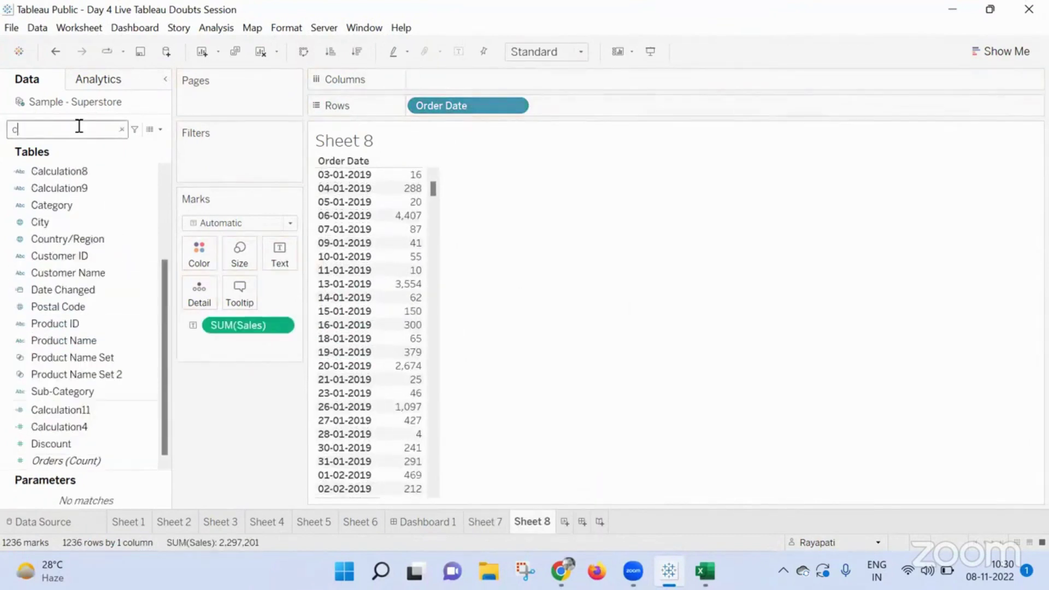
pyautogui.write('al')
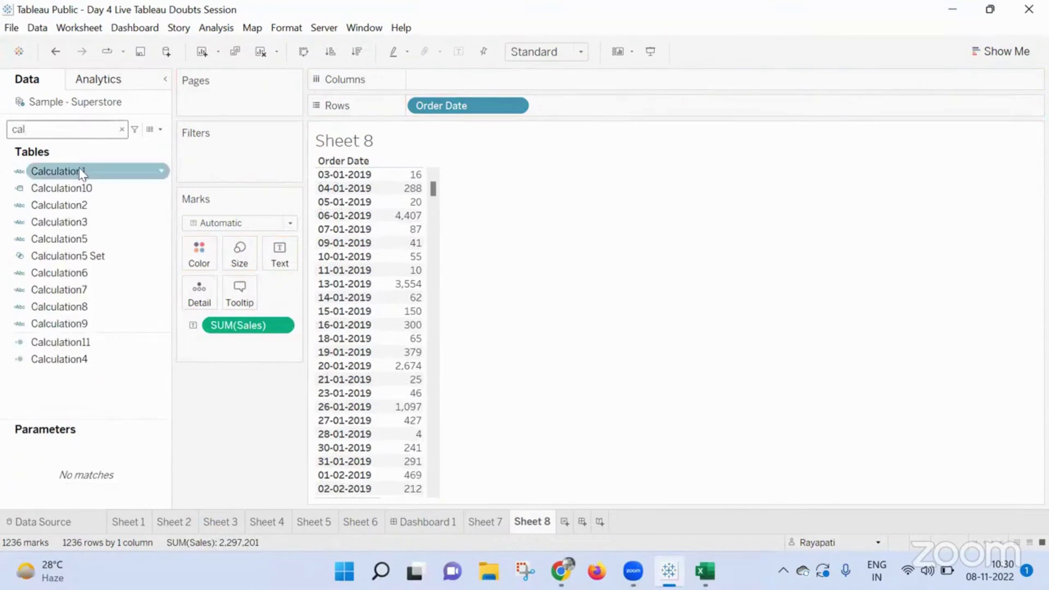
pyautogui.rightClick(43, 343)
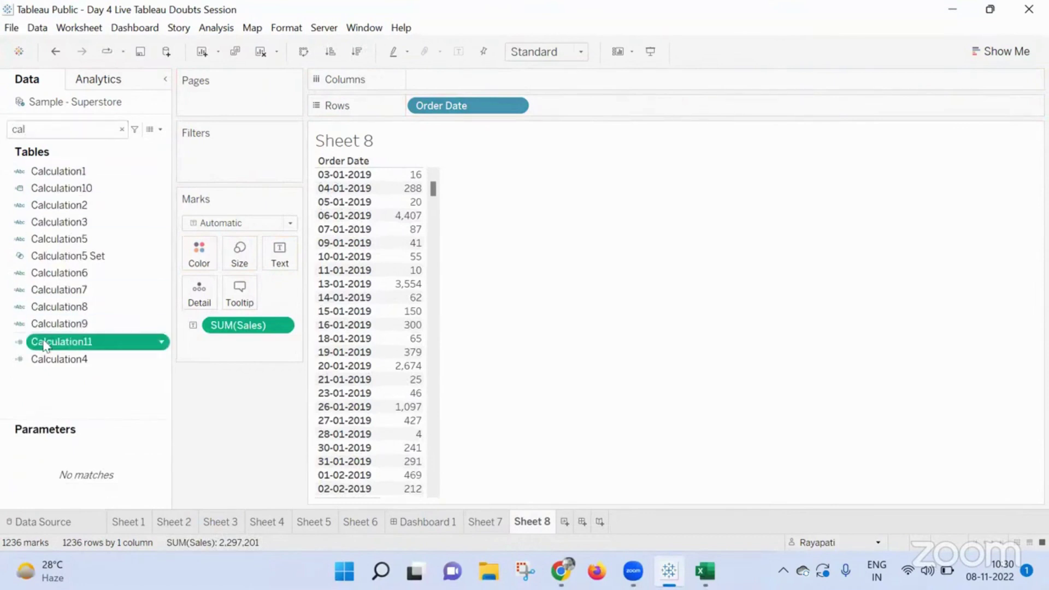
# - Add Calculation11 beside Sales in Sheet 8 and scroll down to check the 714 values
pyautogui.click(77, 87)
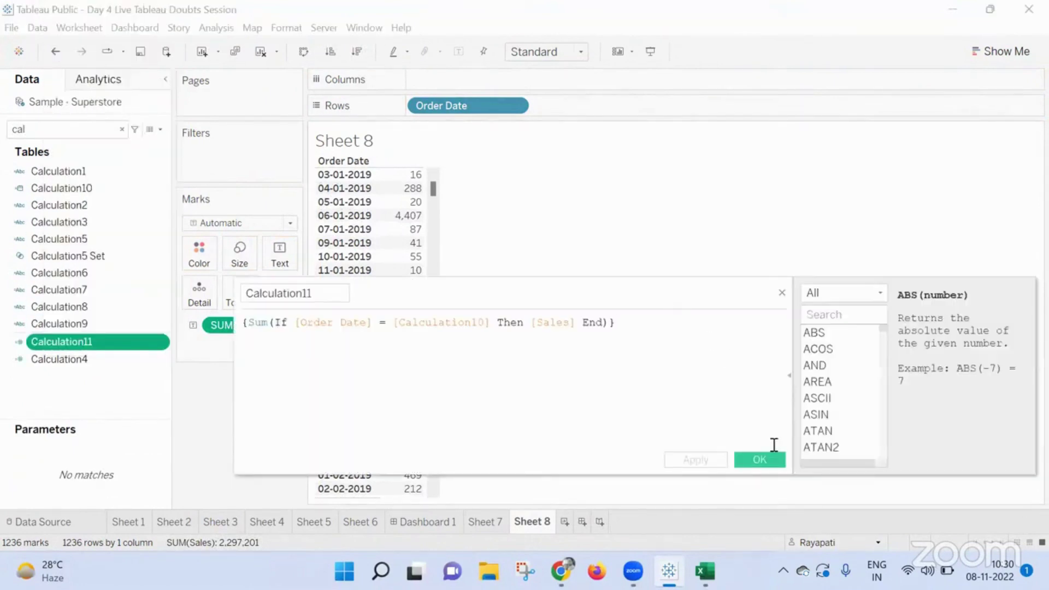
pyautogui.click(773, 460)
pyautogui.moveTo(43, 352); pyautogui.dragTo(412, 298)
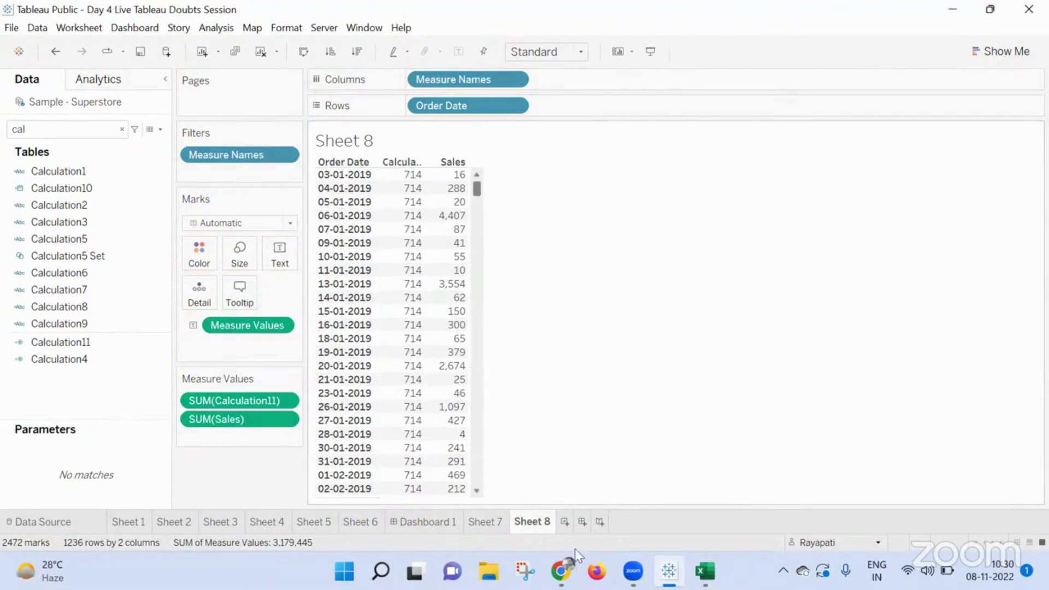
pyautogui.moveTo(476, 188); pyautogui.dragTo(512, 497)
pyautogui.moveTo(383, 502)
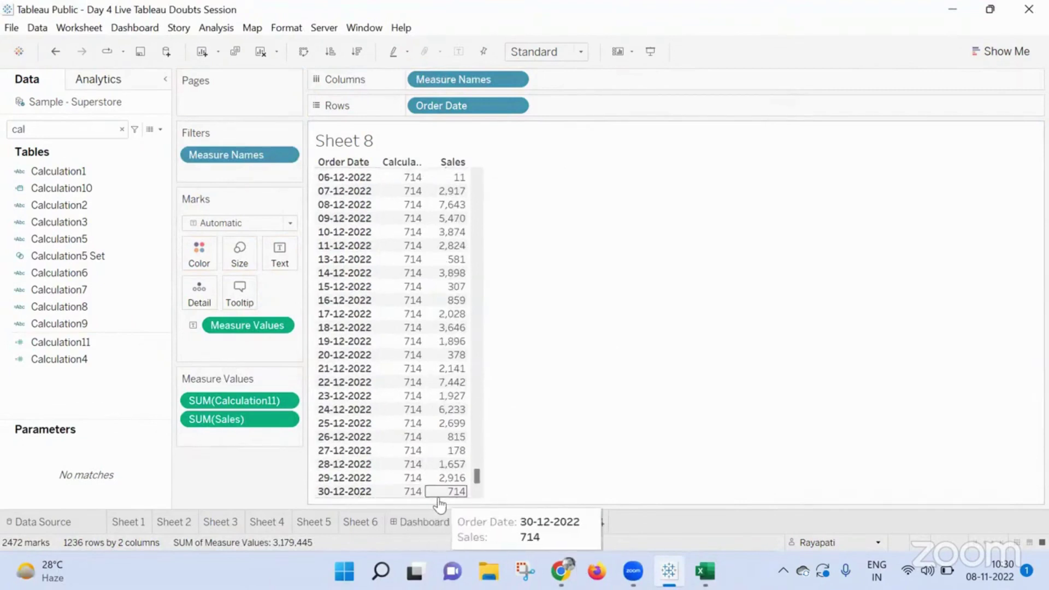
# - Clear the field search and show an Order Date filter as a Multiple Values dropdown
pyautogui.click(121, 129)
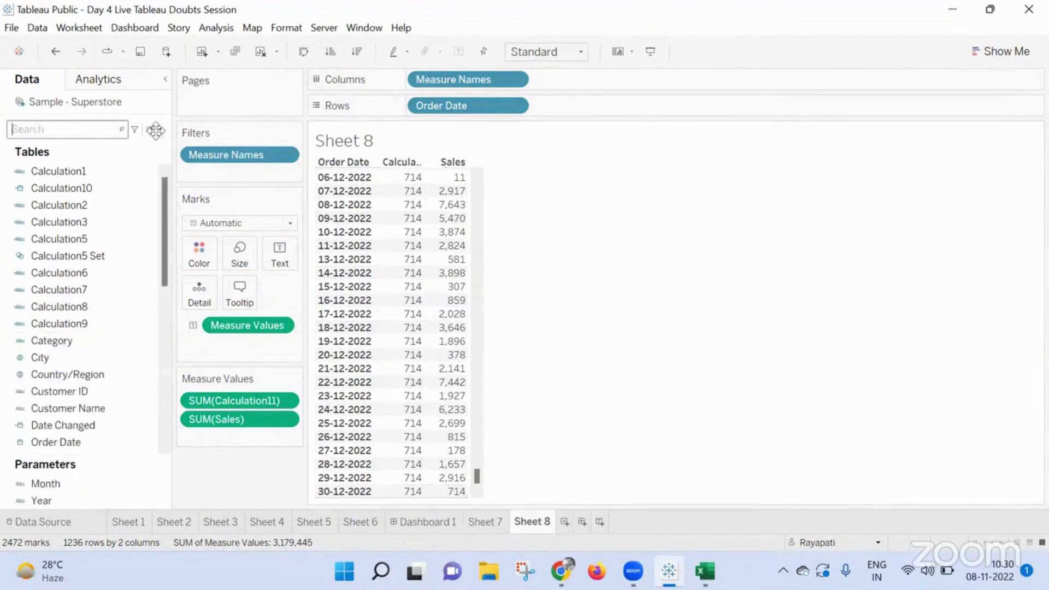
pyautogui.rightClick(433, 115)
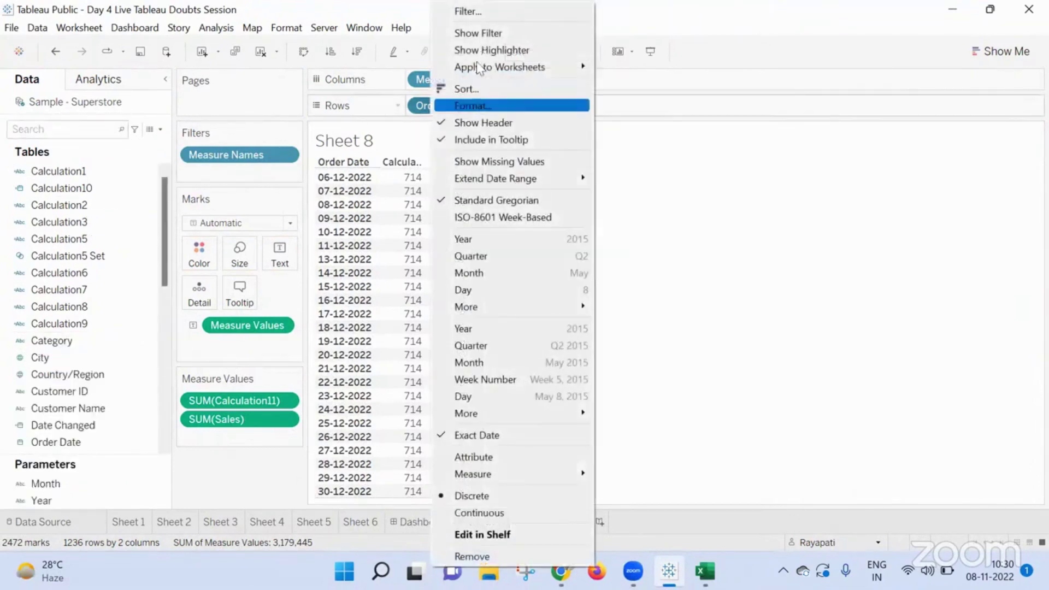
pyautogui.click(481, 33)
pyautogui.click(1037, 132)
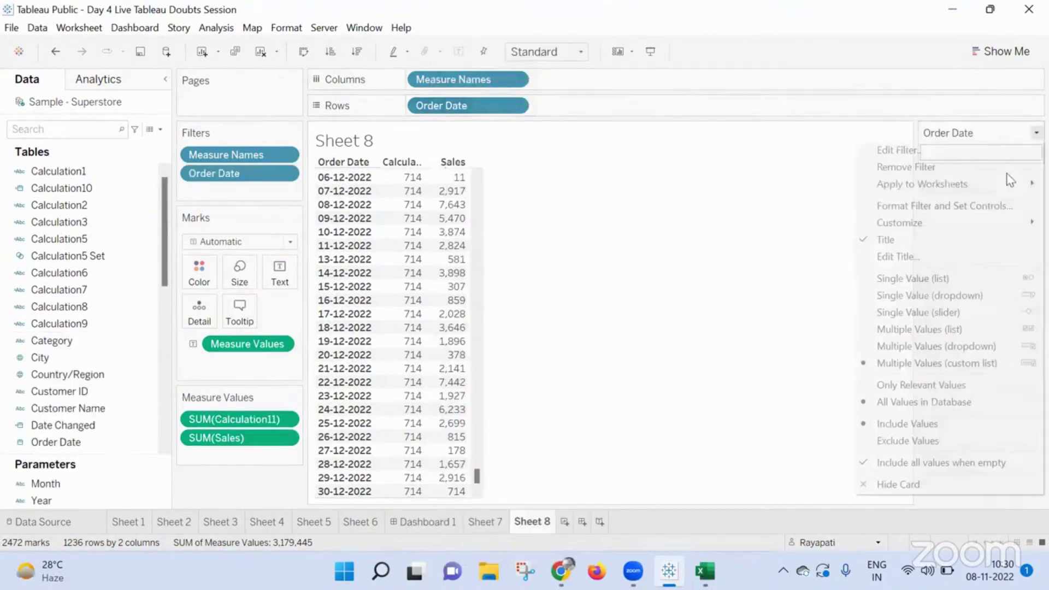
pyautogui.click(926, 345)
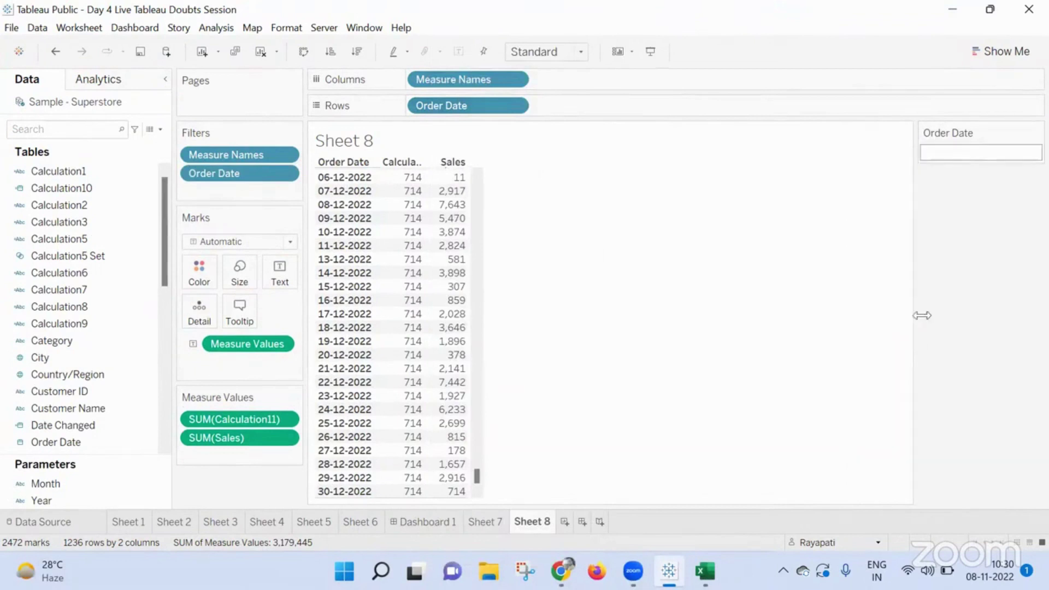
# - In the Order Date filter, check only 29-12-2022
pyautogui.click(956, 156)
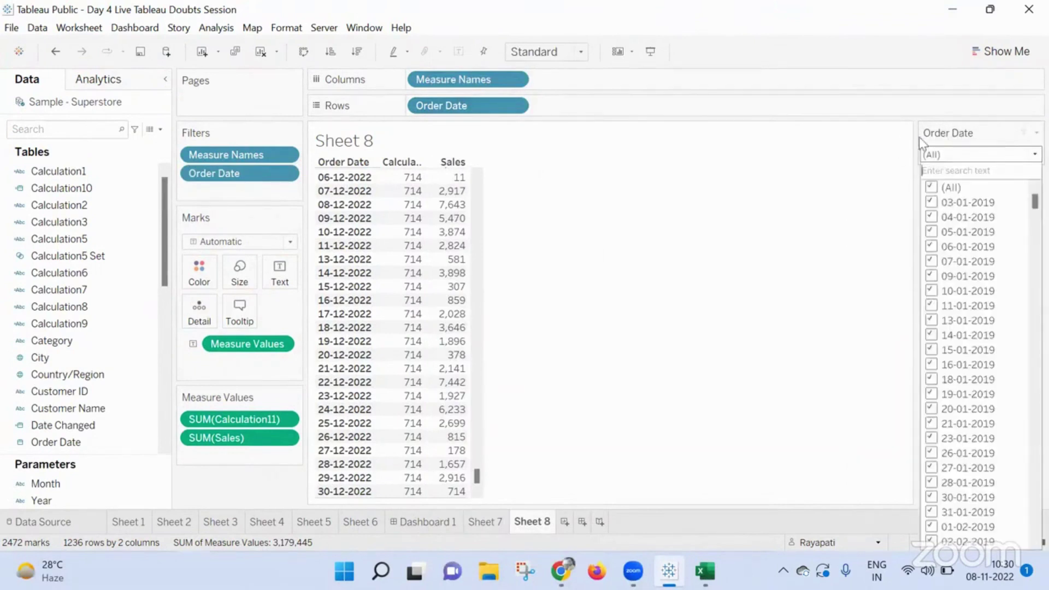
pyautogui.click(932, 188)
pyautogui.scroll(-10, 933, 280)
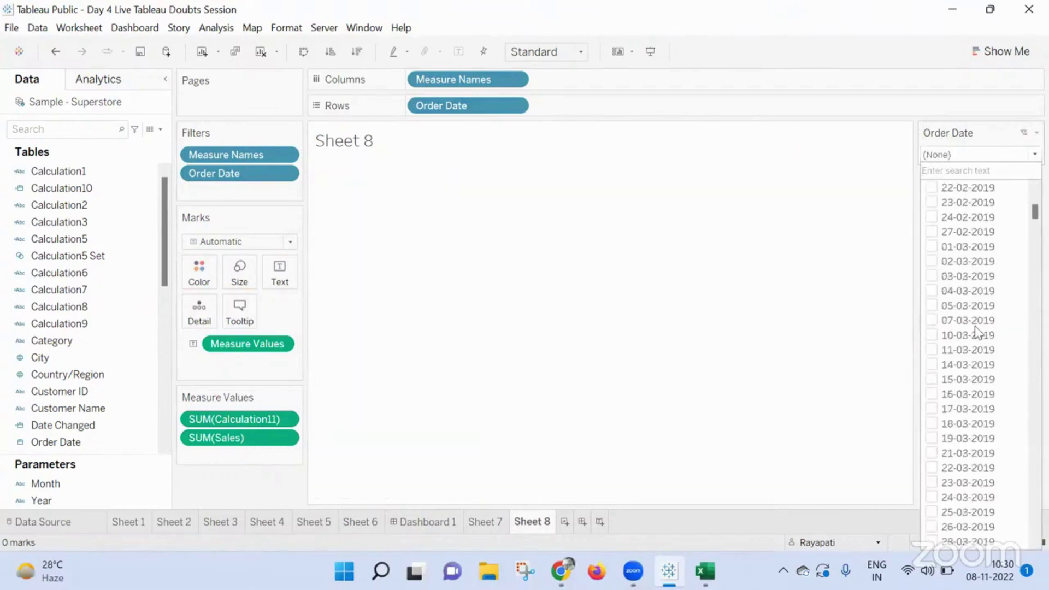
pyautogui.scroll(10, 978, 360)
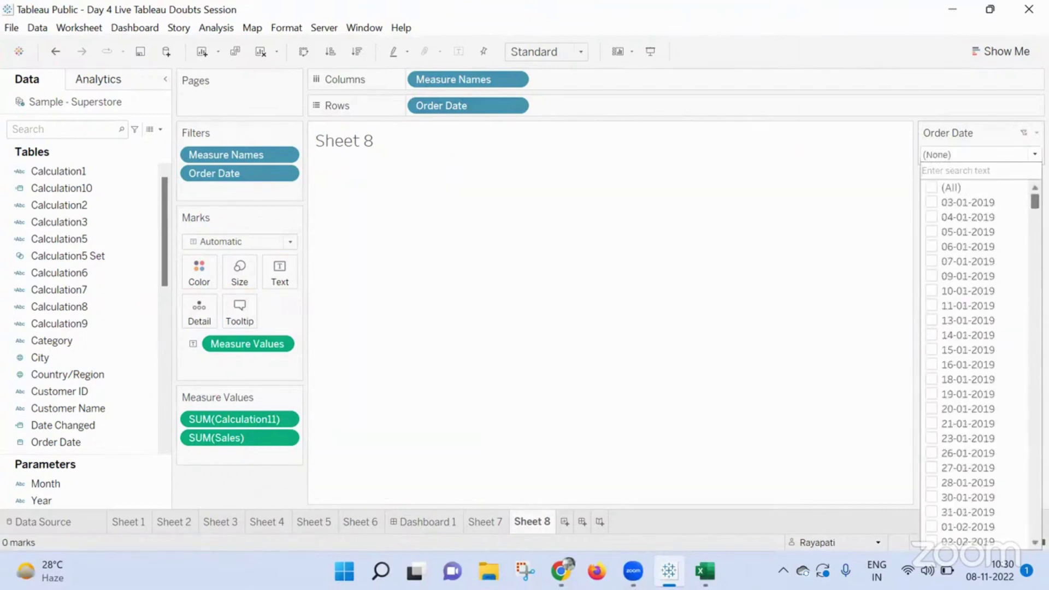
pyautogui.click(931, 189)
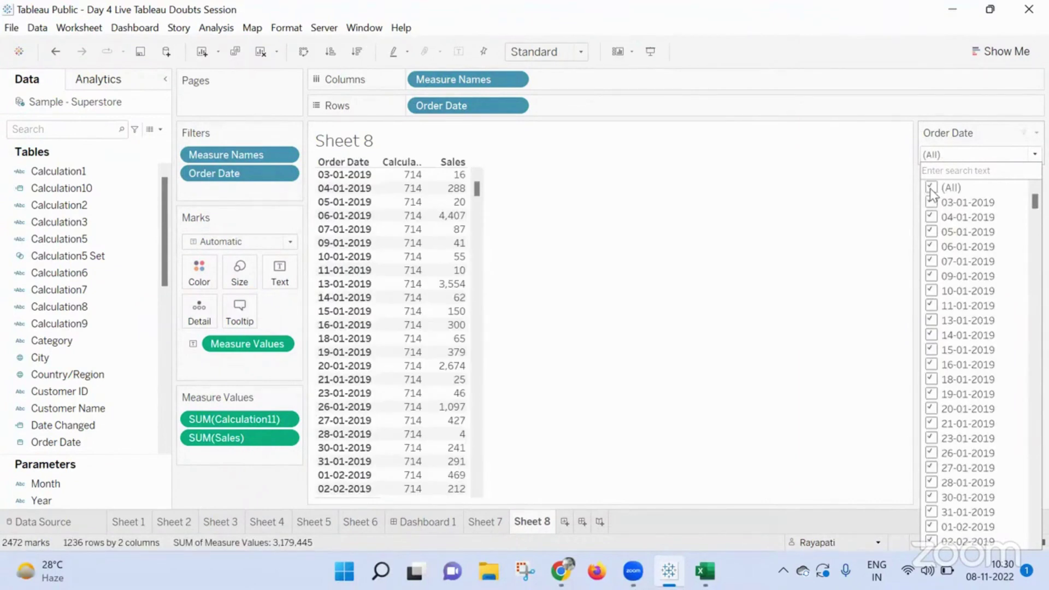
pyautogui.click(932, 190)
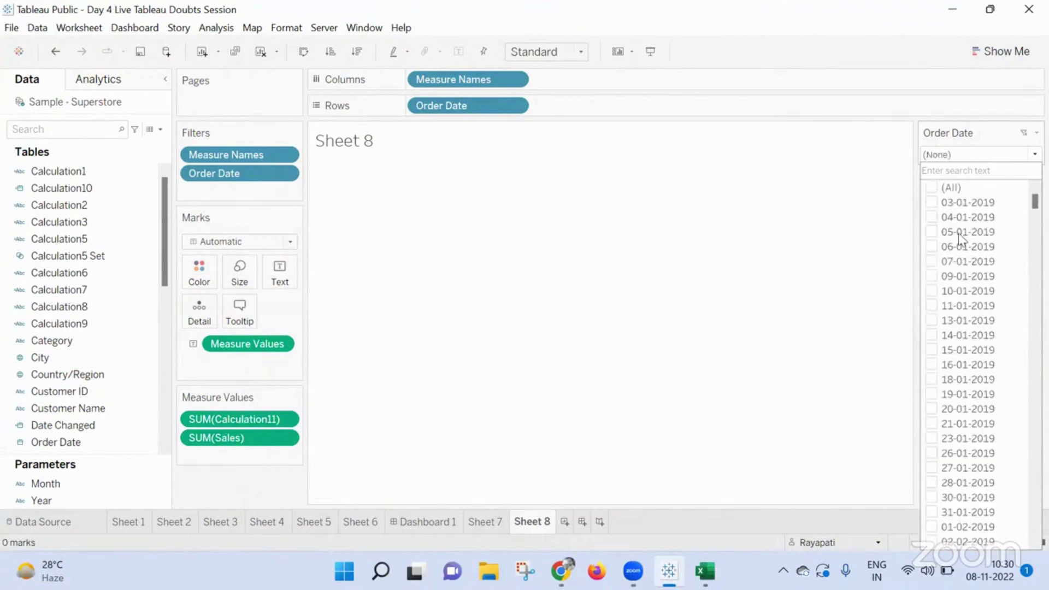
pyautogui.scroll(-5, 960, 234)
pyautogui.moveTo(1035, 205); pyautogui.dragTo(1034, 528)
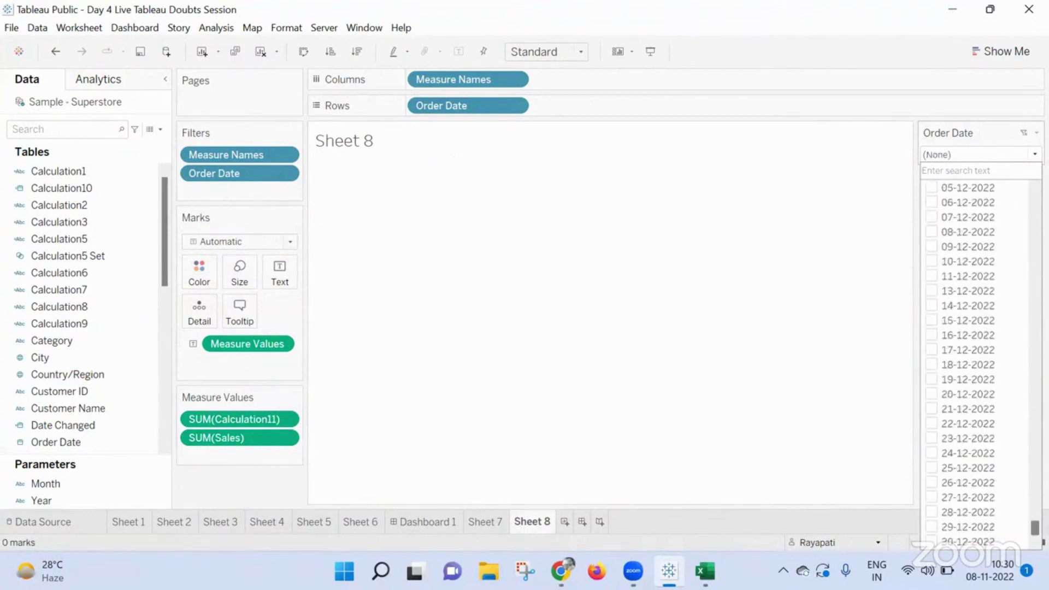
pyautogui.click(930, 526)
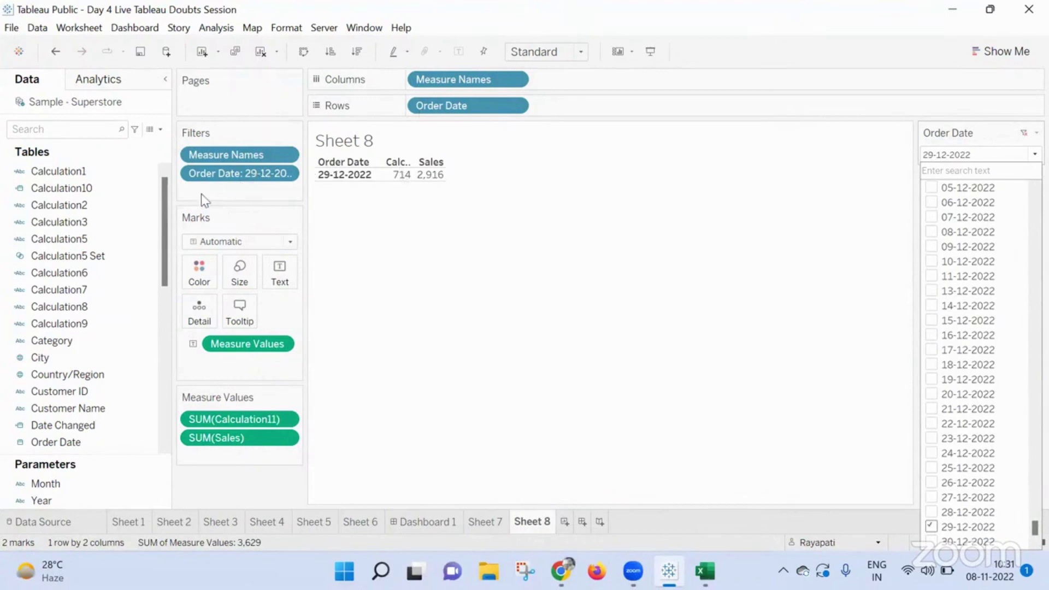
# - Add the Order Date filter to context and check (All) so Calculation11 reads 714
pyautogui.rightClick(218, 174)
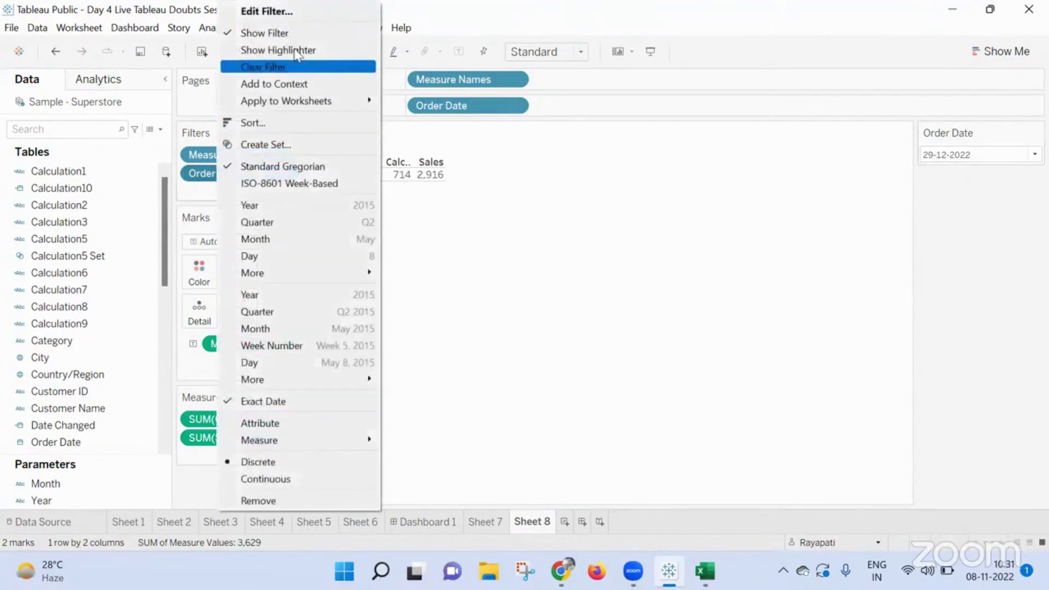
pyautogui.click(304, 85)
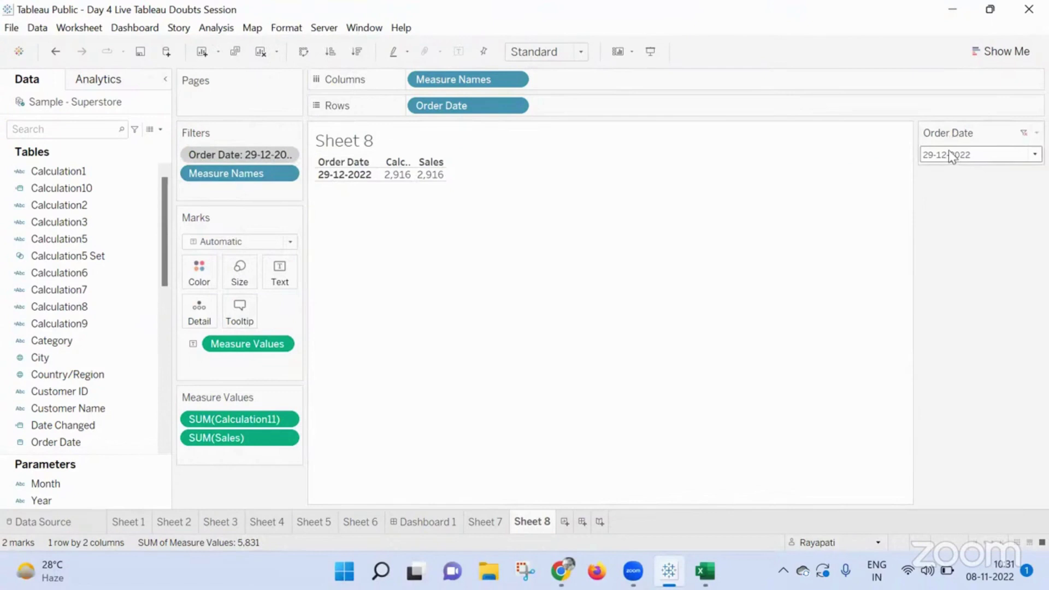
pyautogui.click(952, 156)
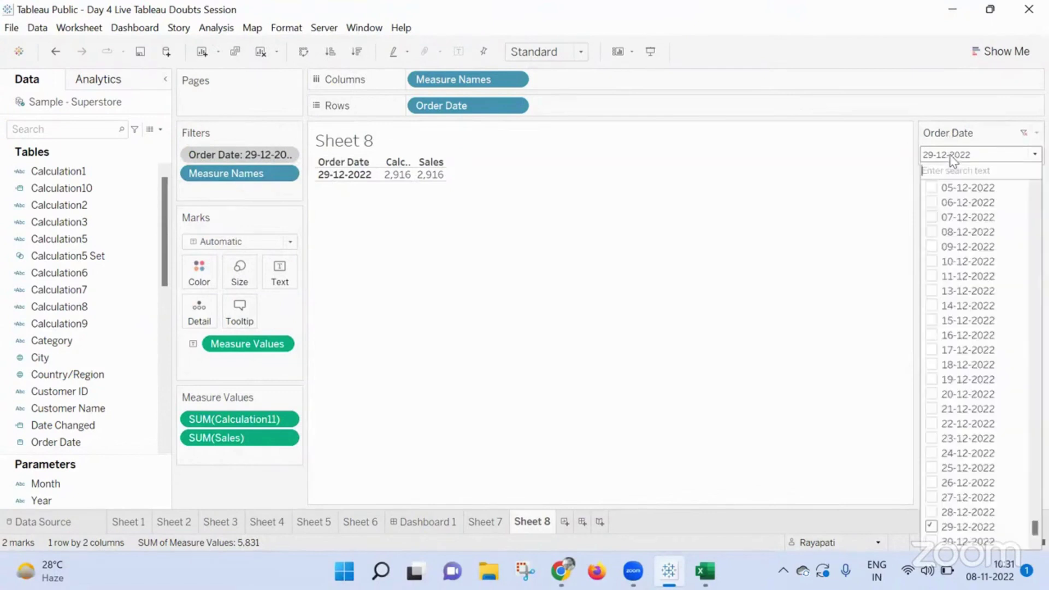
pyautogui.scroll(5, 942, 217)
pyautogui.moveTo(1032, 523); pyautogui.dragTo(1012, 183)
pyautogui.click(938, 187)
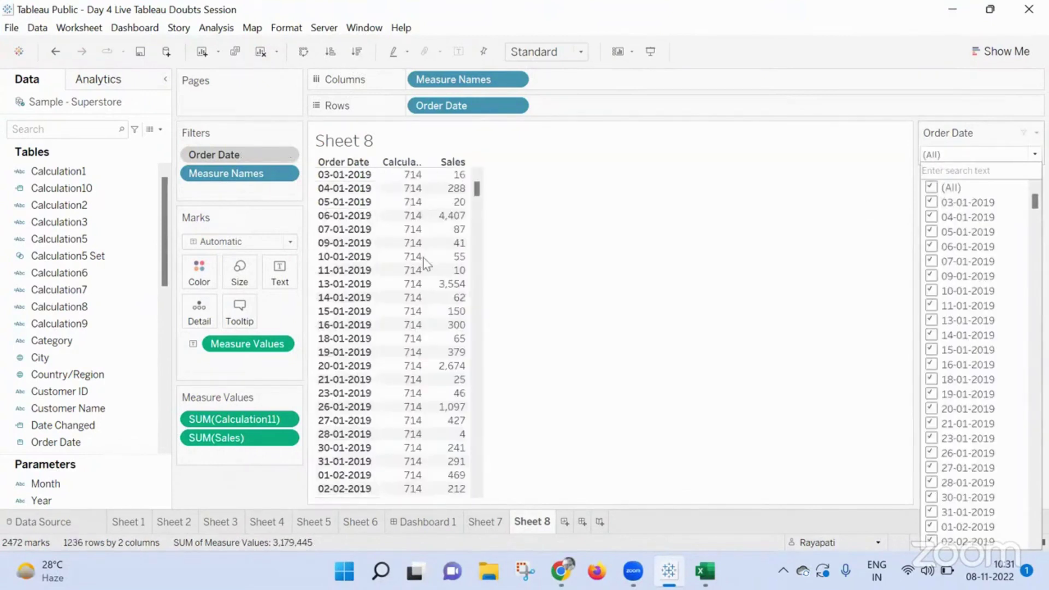
# - Clear (All) and pick Order Dates 03-01-2019, 05-01, 07-01, 09-01 and 10-01-2019, giving Calculation11 55
pyautogui.click(931, 188)
pyautogui.click(932, 203)
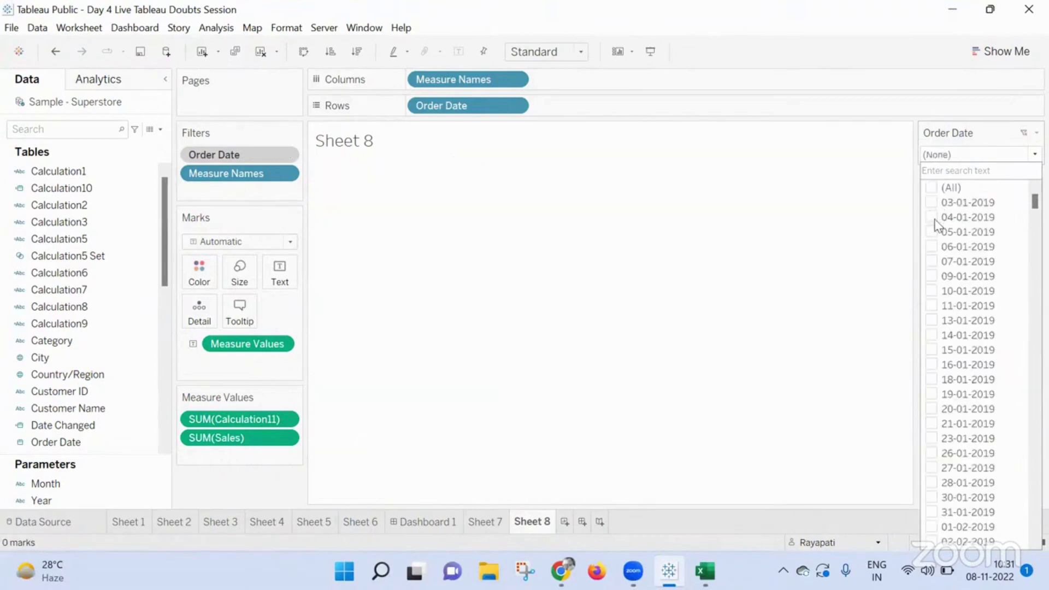
pyautogui.click(932, 232)
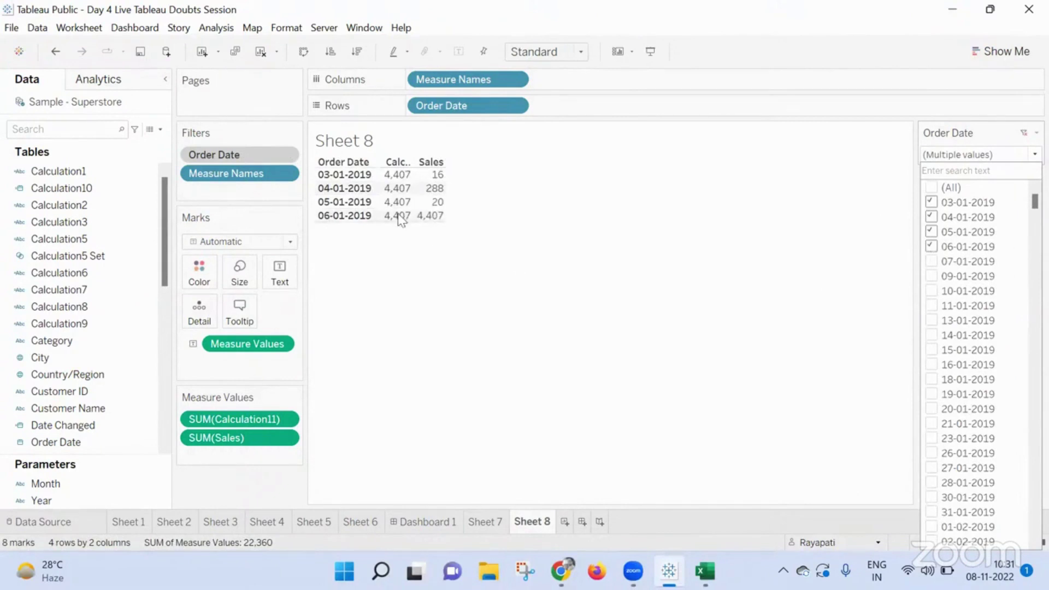
pyautogui.click(935, 266)
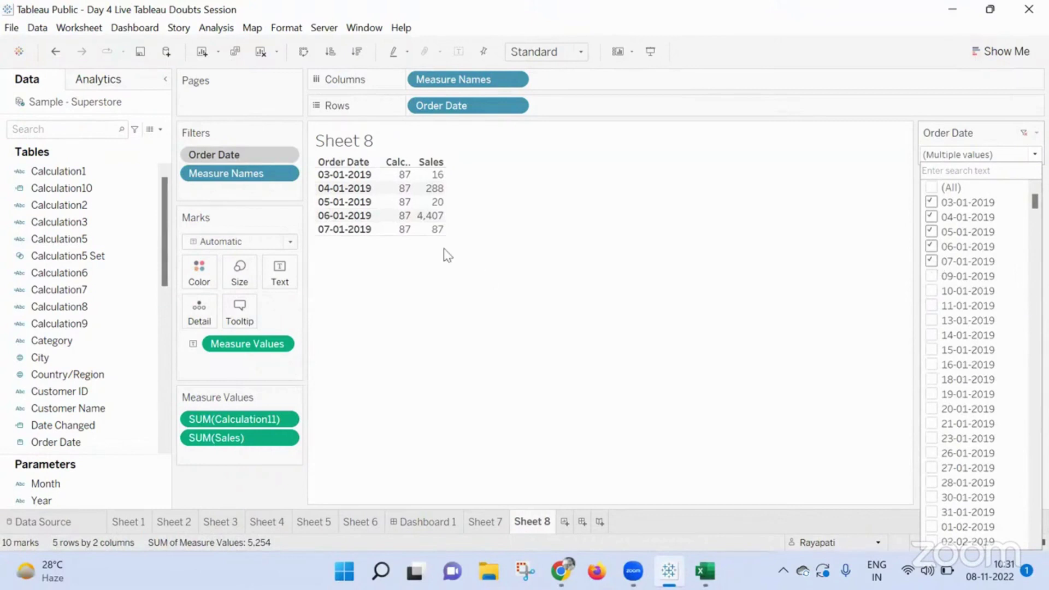
pyautogui.click(930, 275)
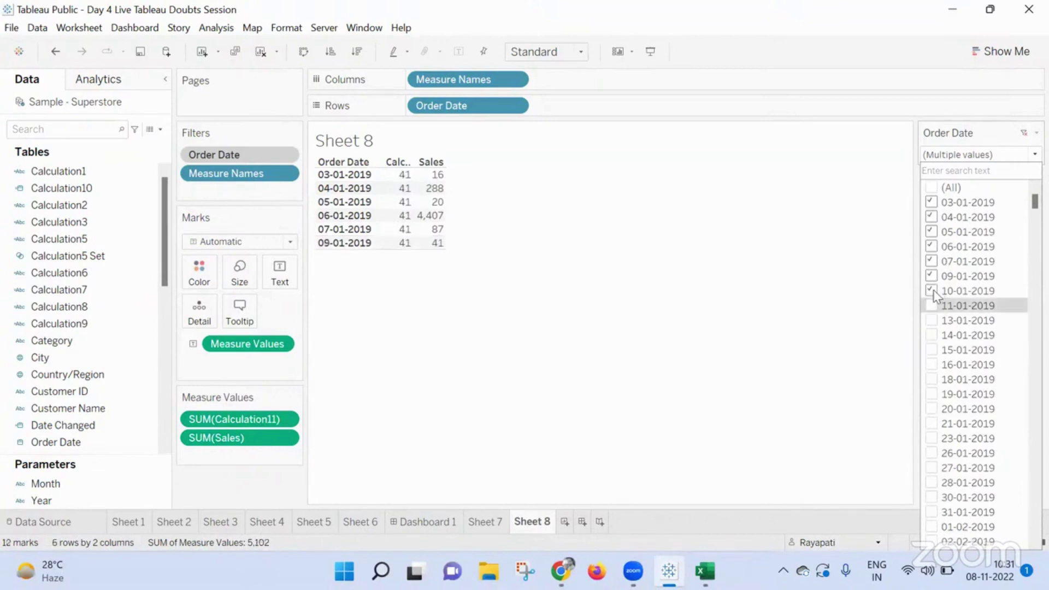
pyautogui.click(751, 417)
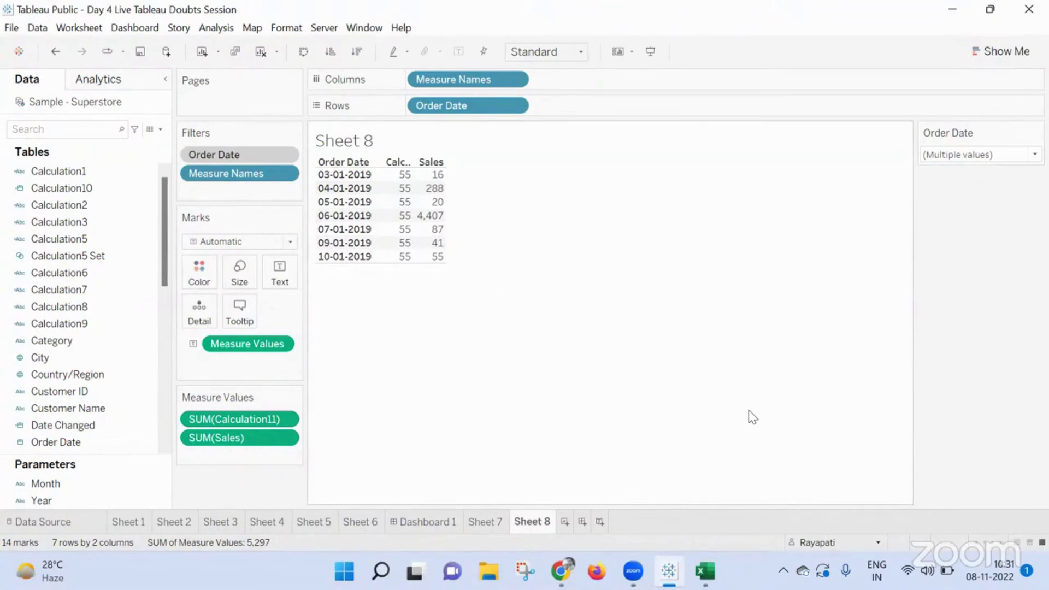
pyautogui.moveTo(562, 571)
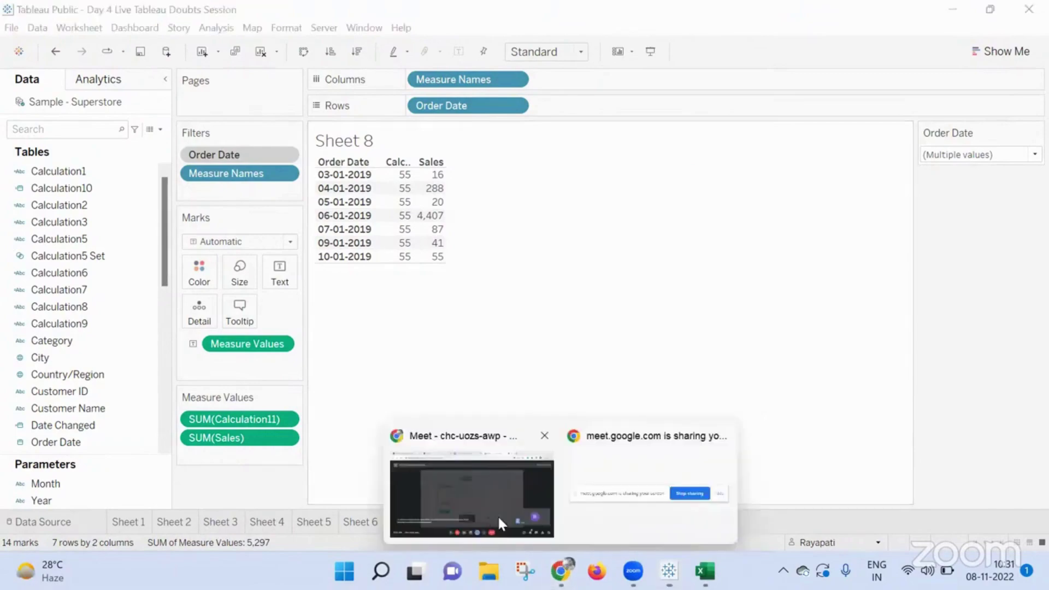